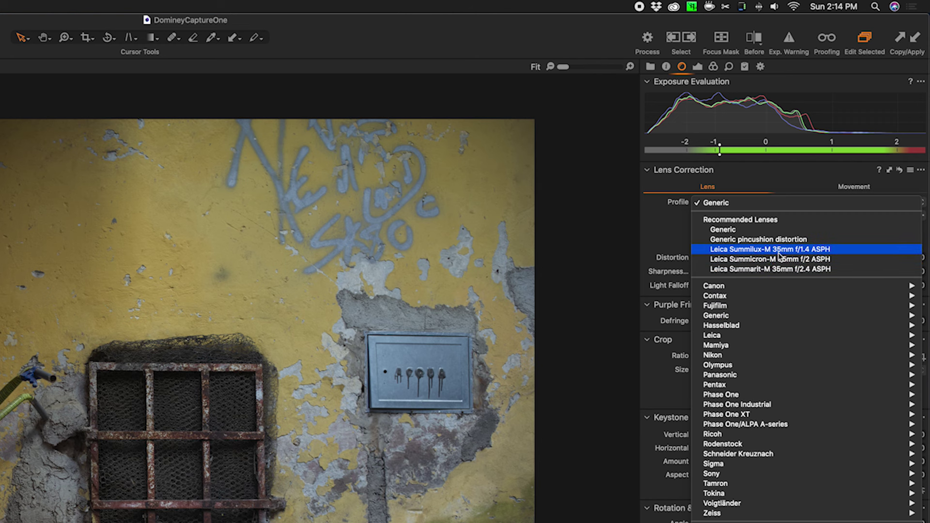
Apply the Leica Summilux-M 35mm f/1.4 ASPH lens profile and set its distortion correction to 49
left_click(808, 249)
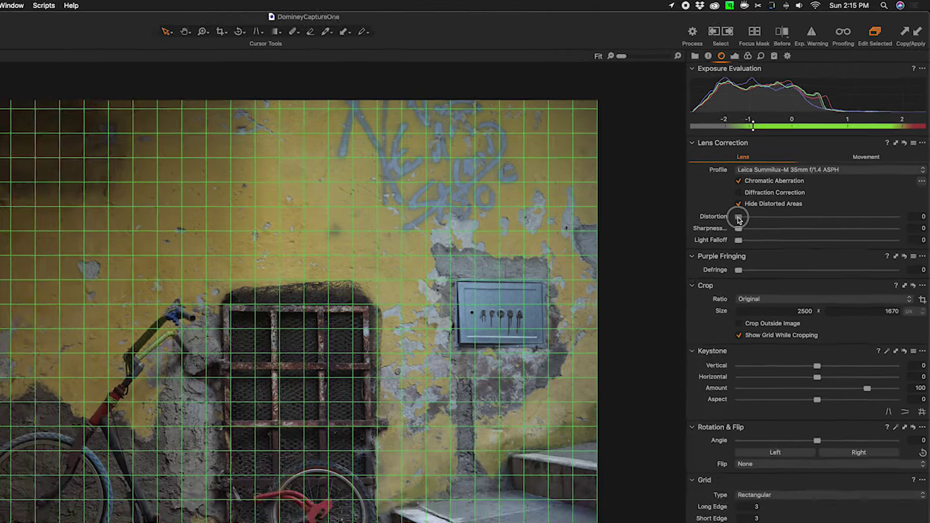
left_click_drag(703, 261, 882, 263)
left_click_drag(901, 164, 779, 162)
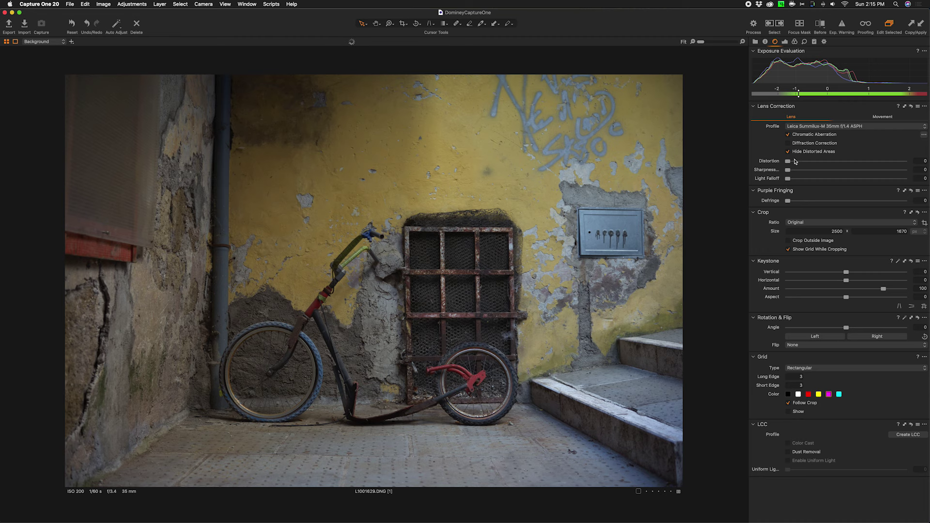
left_click_drag(788, 163, 823, 163)
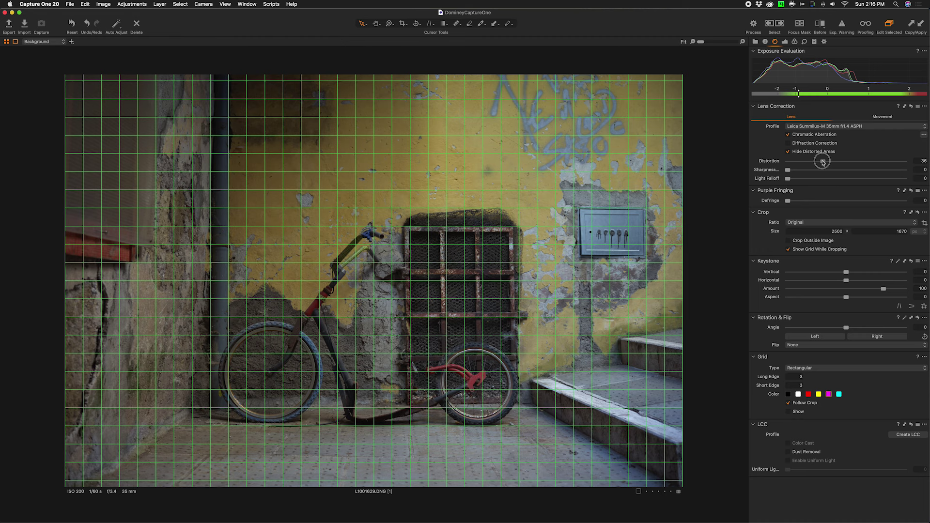
left_click_drag(823, 162, 780, 163)
double_click(788, 161)
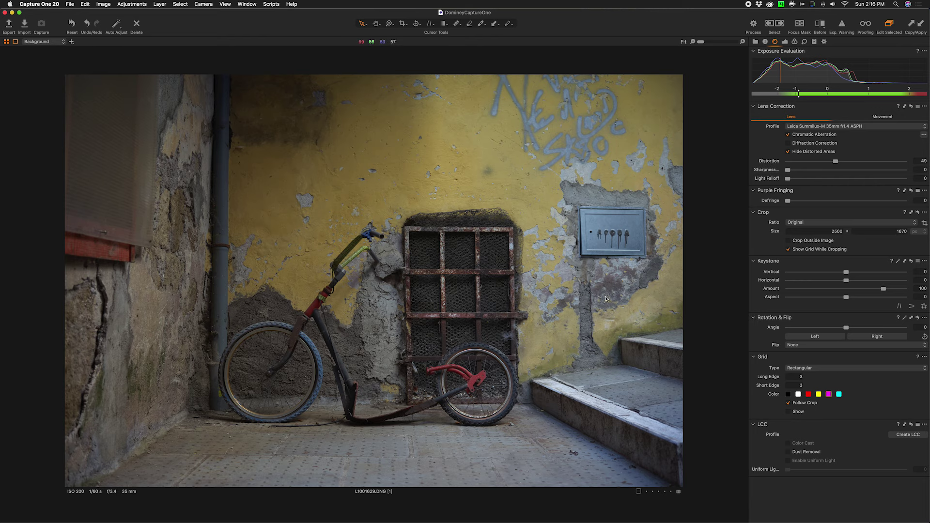
Check the photo's lower-left corner for softness and set the lens correction's light falloff to 46
key("z")
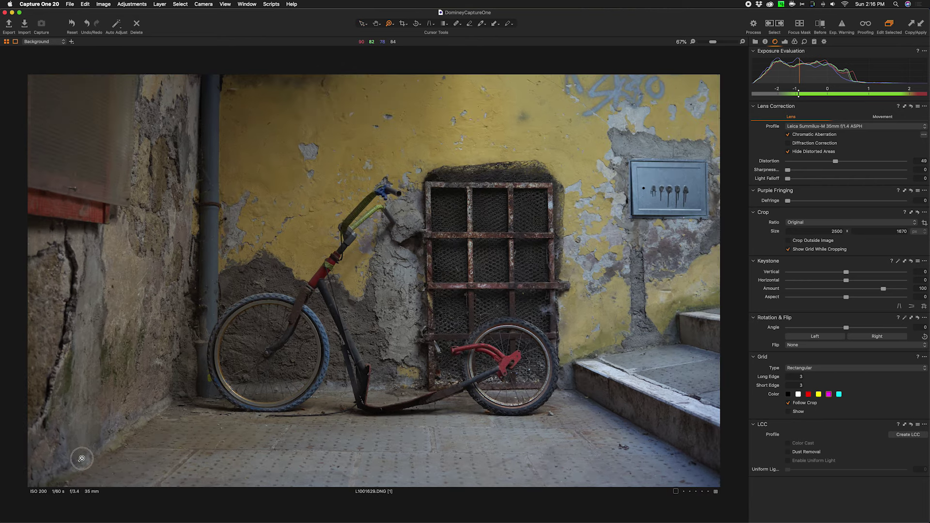
left_click(82, 457)
left_click(131, 384)
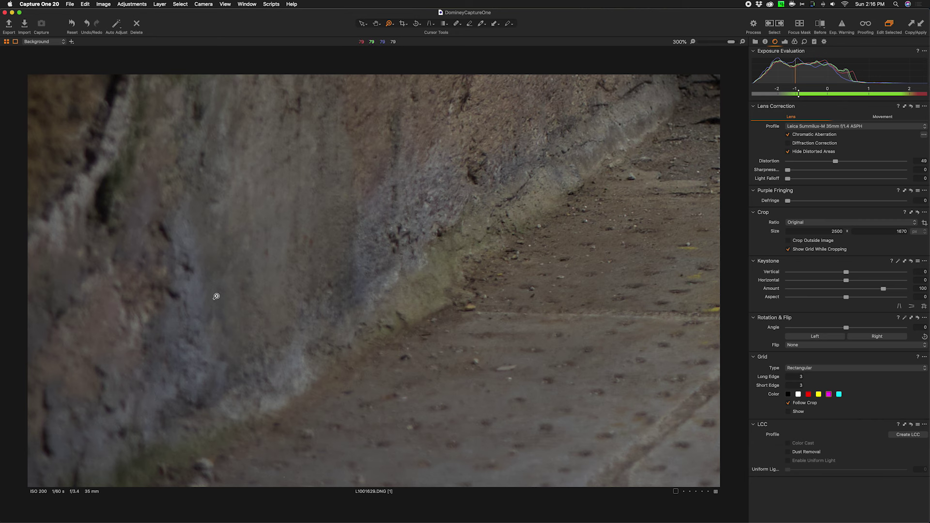
key("super+0")
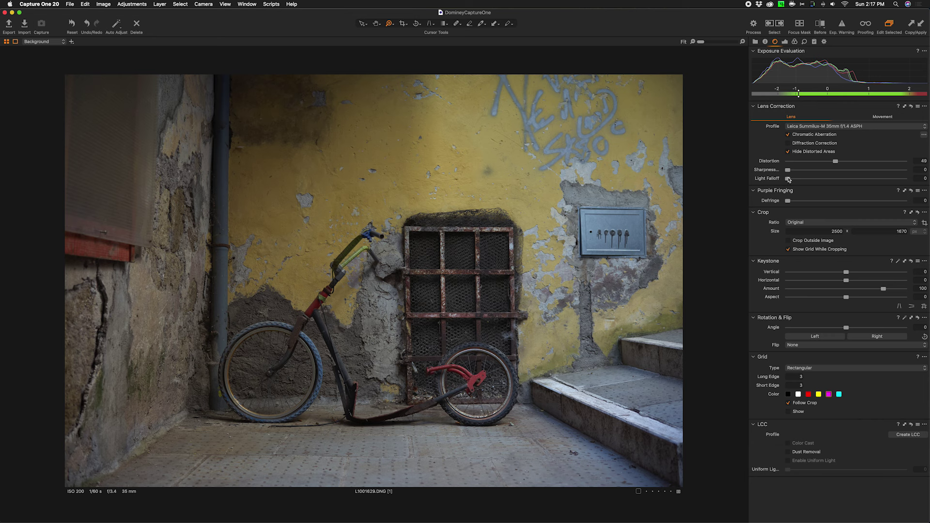
left_click_drag(789, 180, 815, 179)
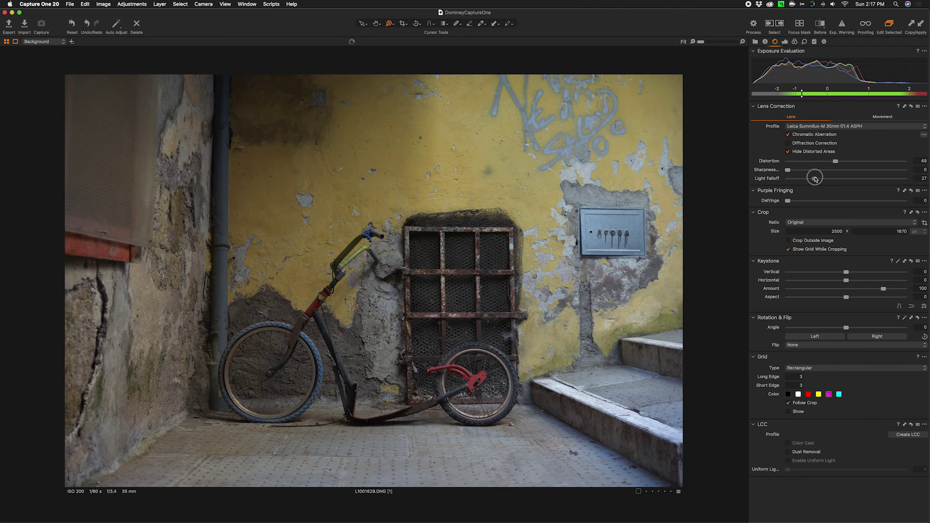
left_click_drag(815, 179, 817, 179)
left_click_drag(816, 179, 836, 181)
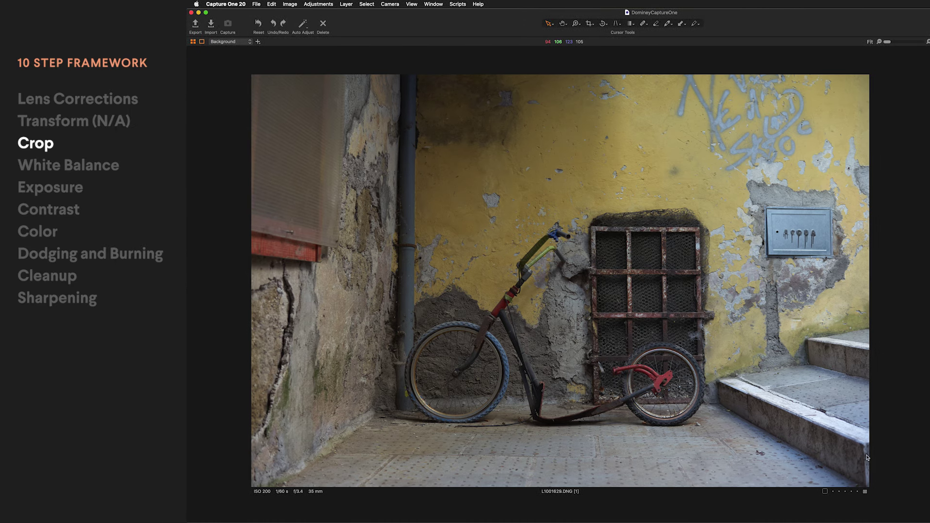
Crop the photo slightly tighter around the edges, keeping the Original ratio
key("c")
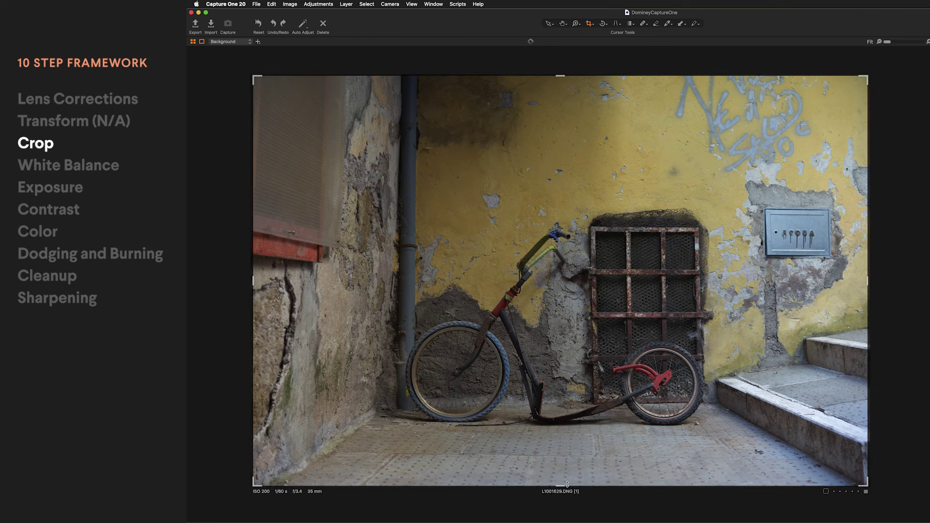
left_click_drag(561, 486, 561, 478)
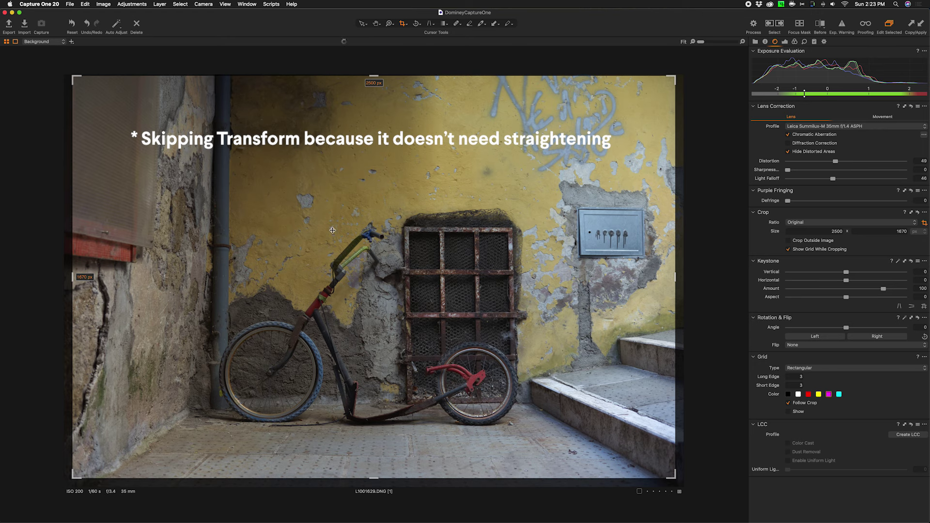
left_click_drag(373, 76, 373, 86)
key("v")
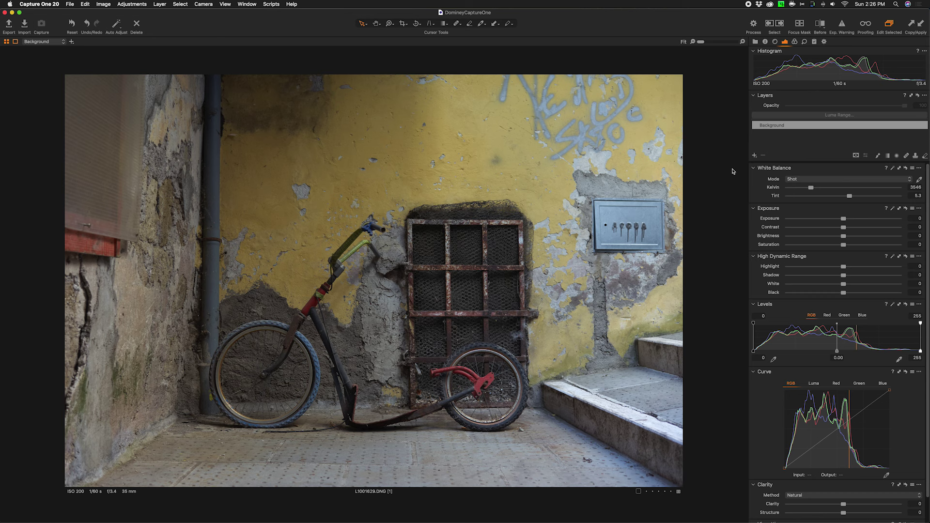
Warm the white balance to 3924 Kelvin with a tint of 6.3
mouse_move(812, 189)
left_mouse_down()
mouse_move(826, 189)
mouse_move(812, 189)
left_mouse_up()
double_click(812, 189)
left_click_drag(812, 189, 816, 189)
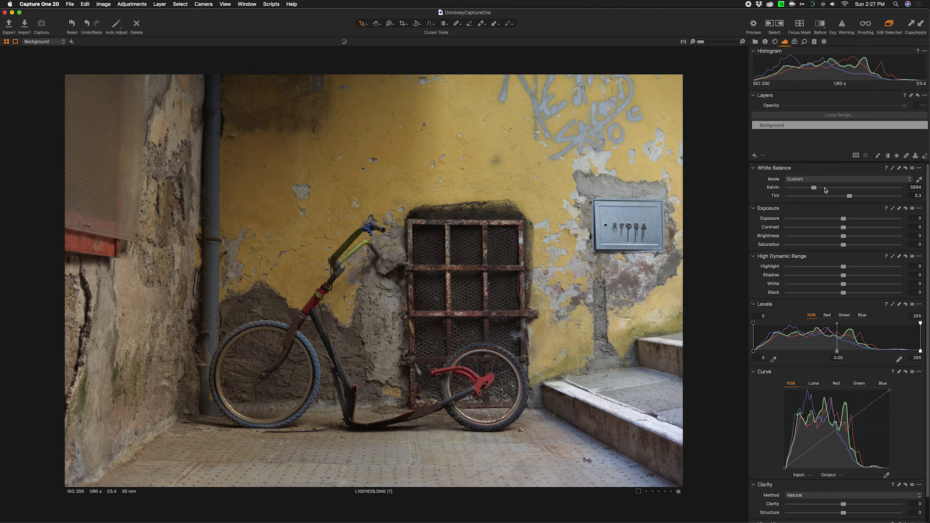
left_click_drag(814, 189, 814, 189)
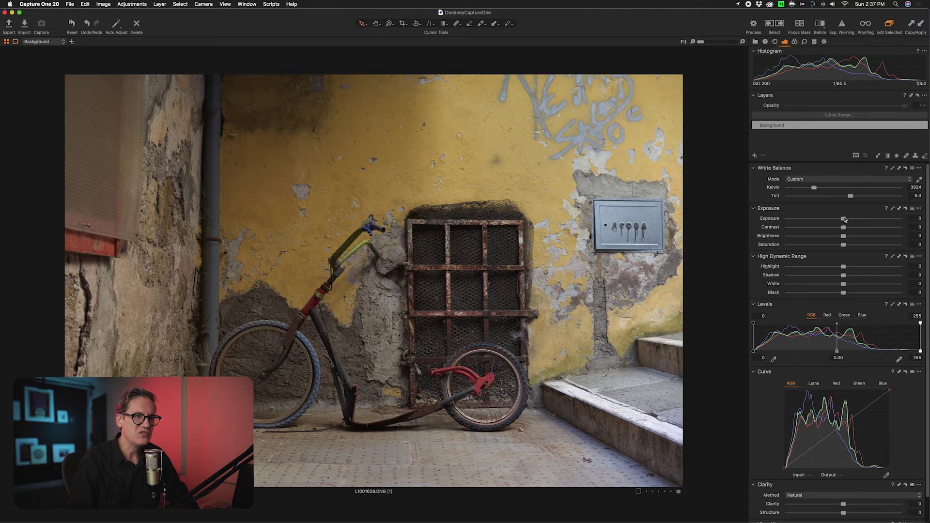
Set Exposure to 0.19 and the High Dynamic Range values to Highlight -100, Shadow -6 and White -11
left_click_drag(844, 220, 845, 220)
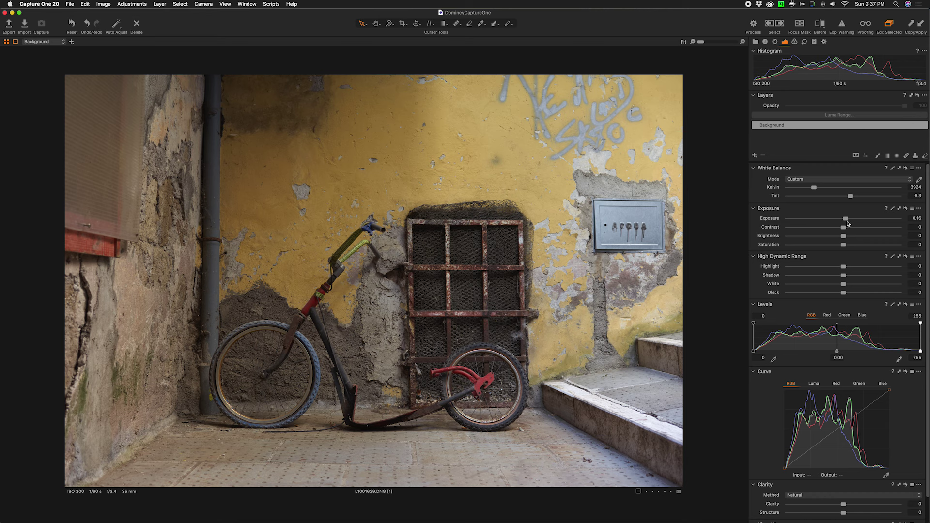
left_click_drag(847, 220, 847, 221)
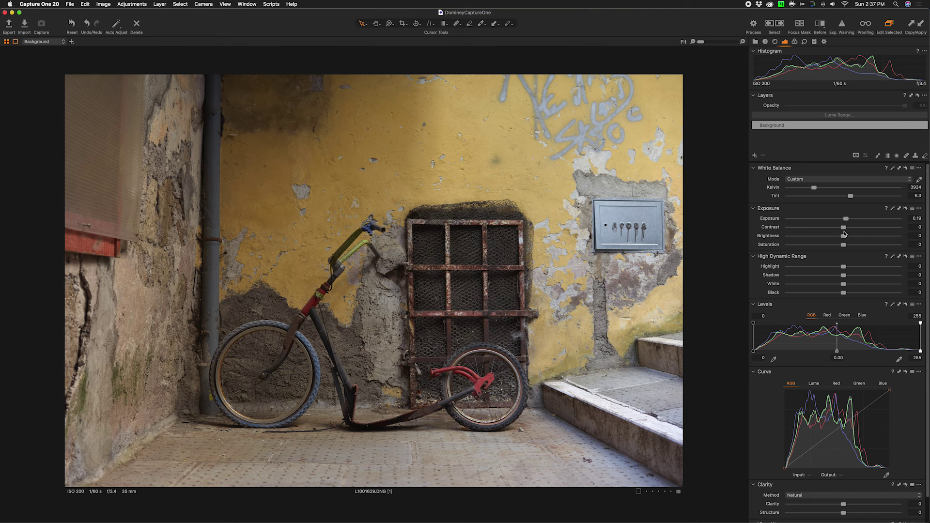
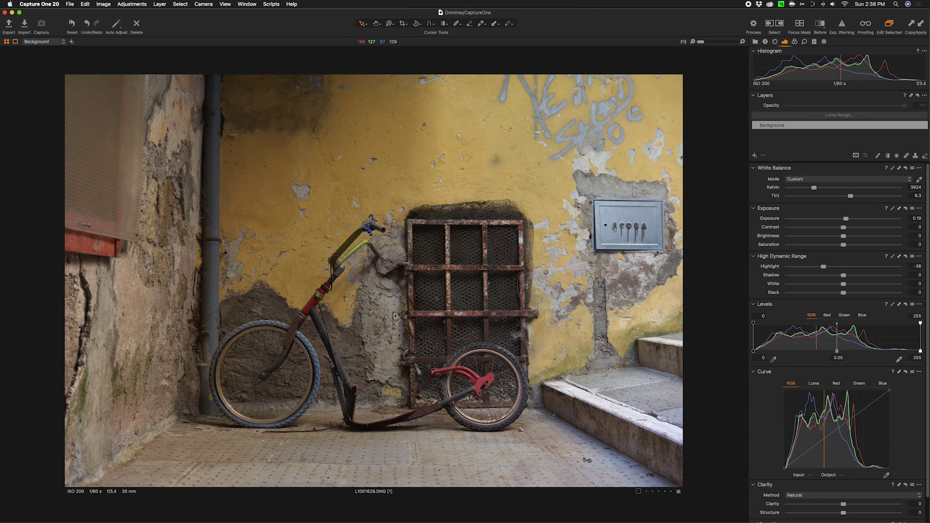
mouse_move(824, 268)
left_mouse_down()
mouse_move(844, 267)
mouse_move(814, 267)
left_mouse_up()
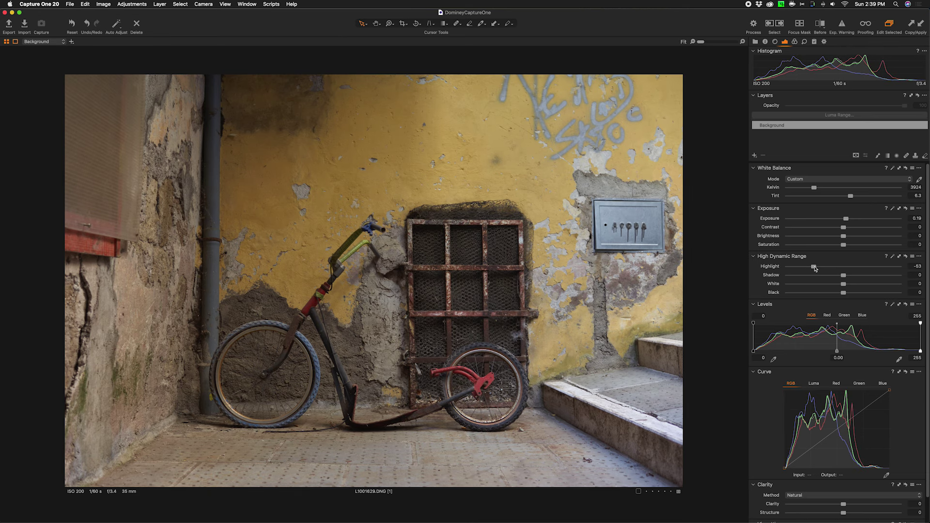
left_click_drag(815, 268, 761, 271)
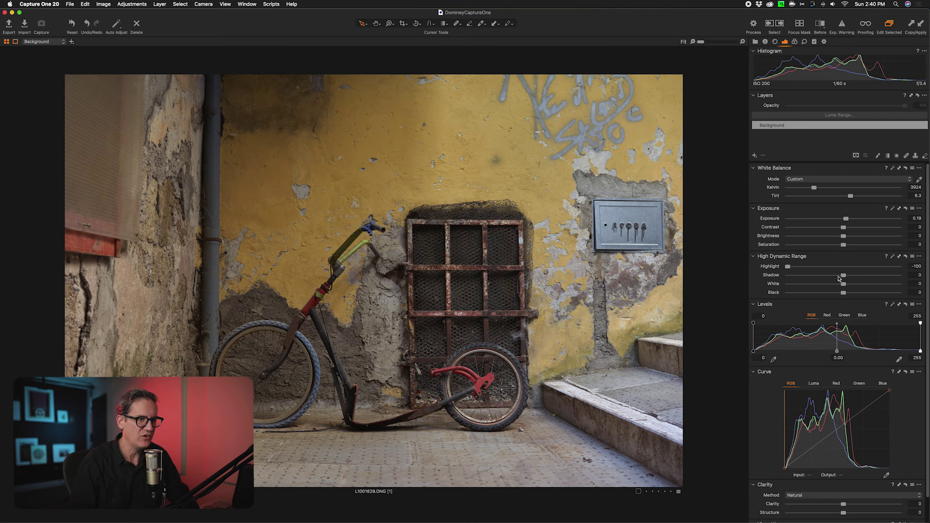
left_click_drag(842, 276, 837, 287)
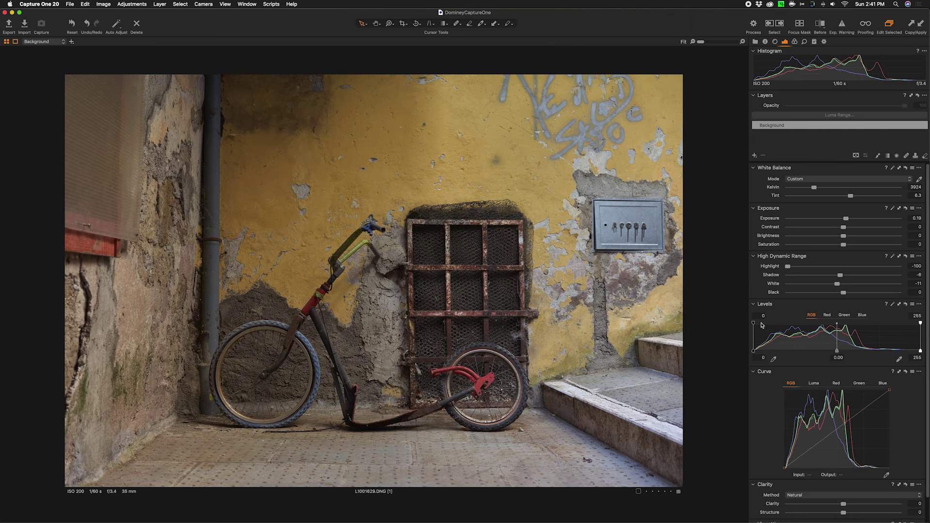
In the RGB levels, set the black point to 6 and the midtone to 0.06, leaving the white point at 255
left_click_drag(754, 324, 758, 324)
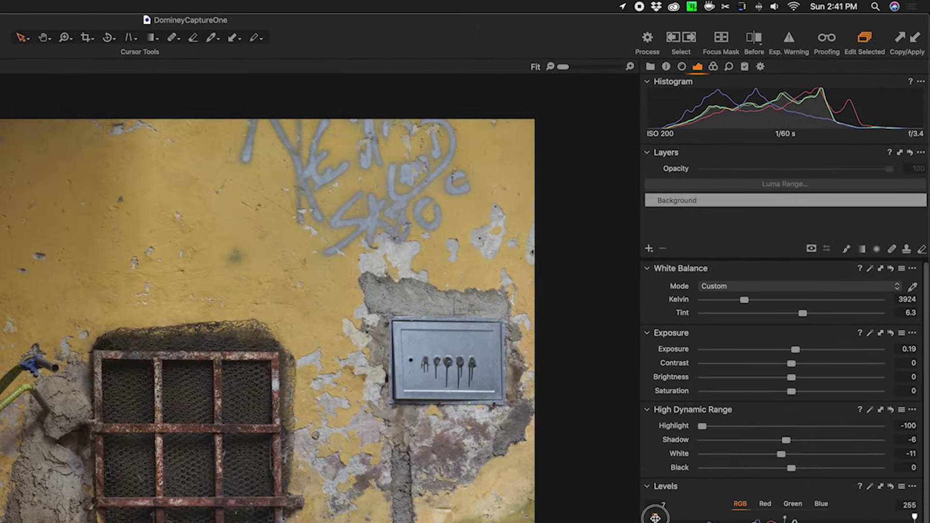
mouse_move(656, 517)
left_mouse_down()
mouse_move(641, 517)
mouse_move(654, 517)
left_mouse_up()
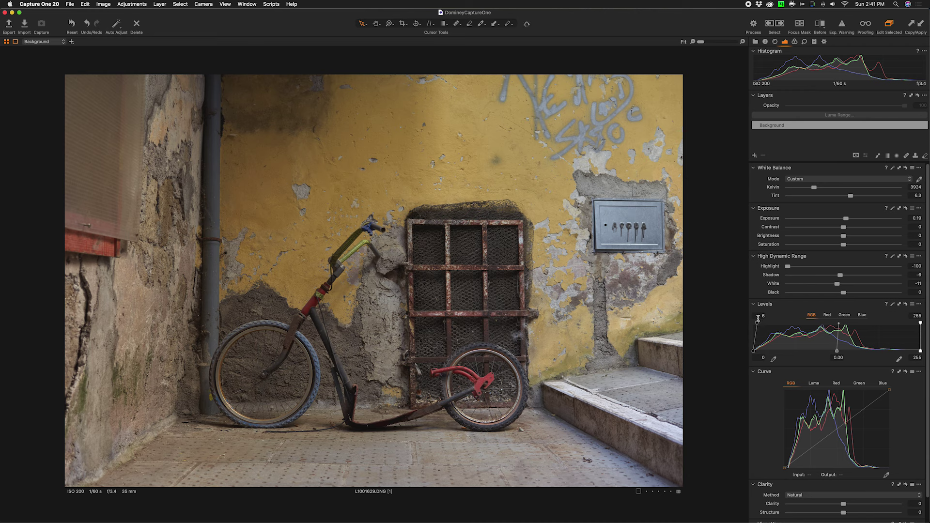
left_click_drag(920, 324, 920, 323)
left_click_drag(921, 324, 926, 321)
left_click_drag(838, 352, 831, 351)
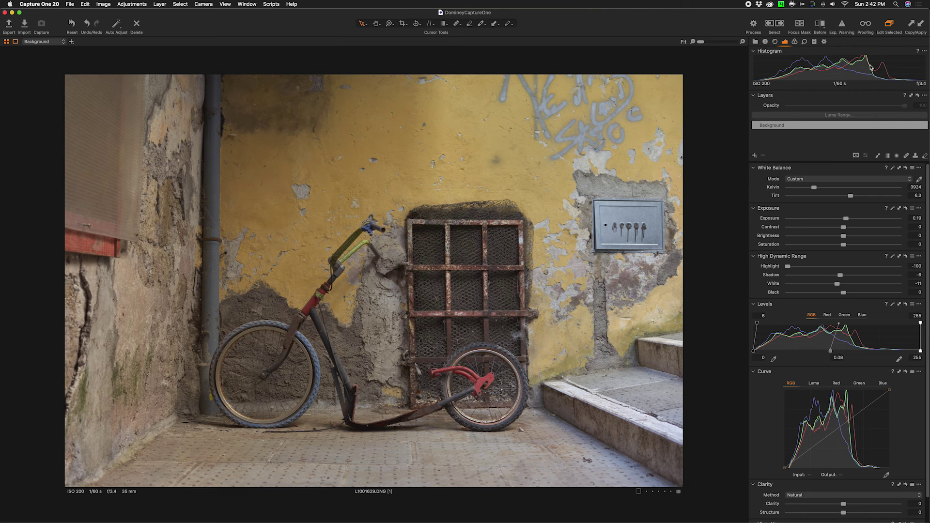
left_click_drag(830, 354, 815, 352)
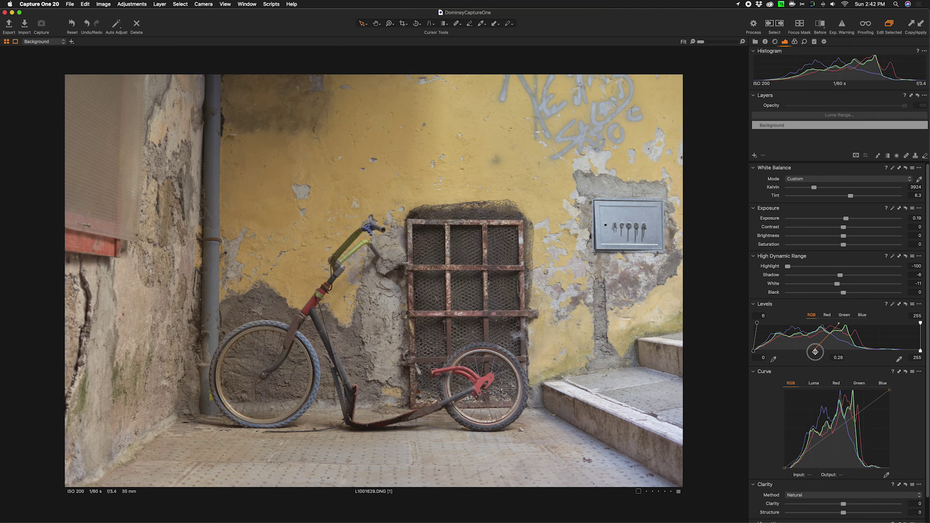
mouse_move(816, 352)
left_mouse_down()
mouse_move(859, 351)
mouse_move(832, 350)
left_mouse_up()
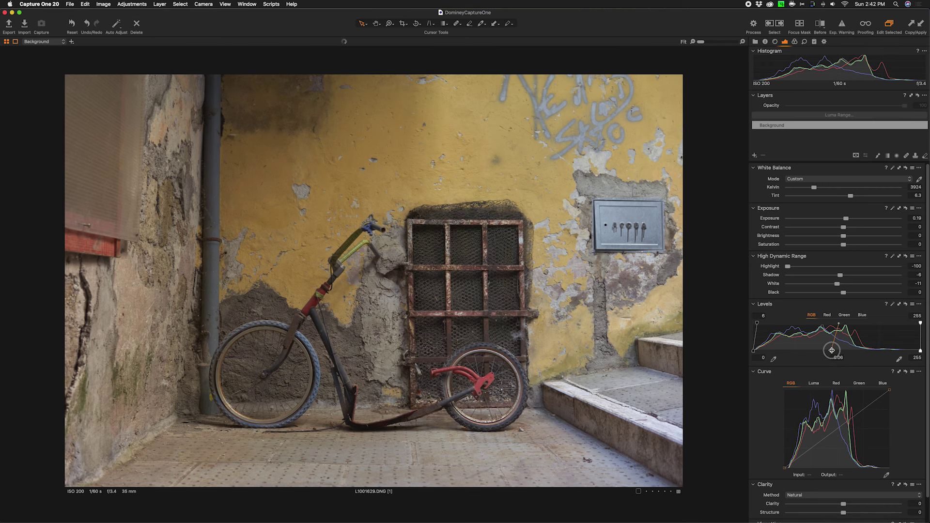
left_click_drag(832, 350, 833, 351)
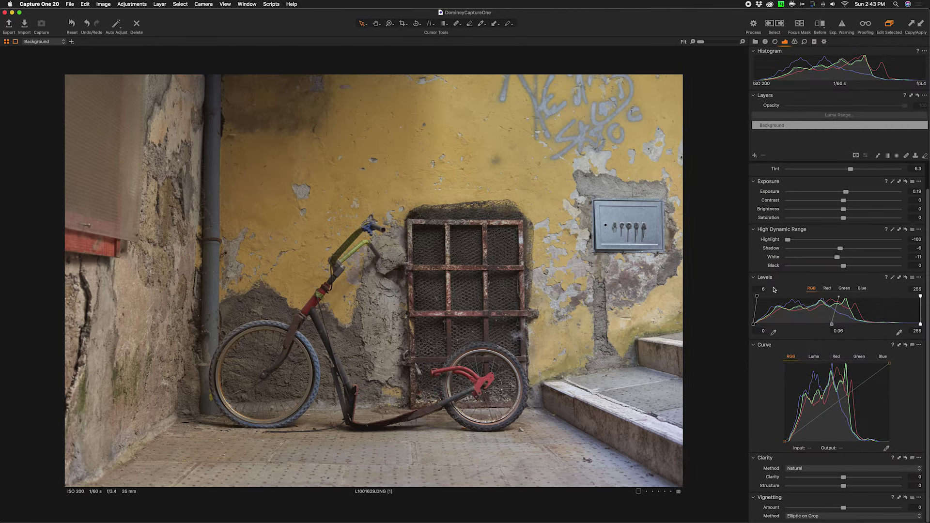
Anchor the RGB curve's midpoint, pull a shadow point down to about input 60, output 41, and add another point in the darkest tones
left_click(837, 403)
left_click(809, 426)
left_click_drag(809, 426, 810, 427)
left_click_drag(810, 427, 809, 428)
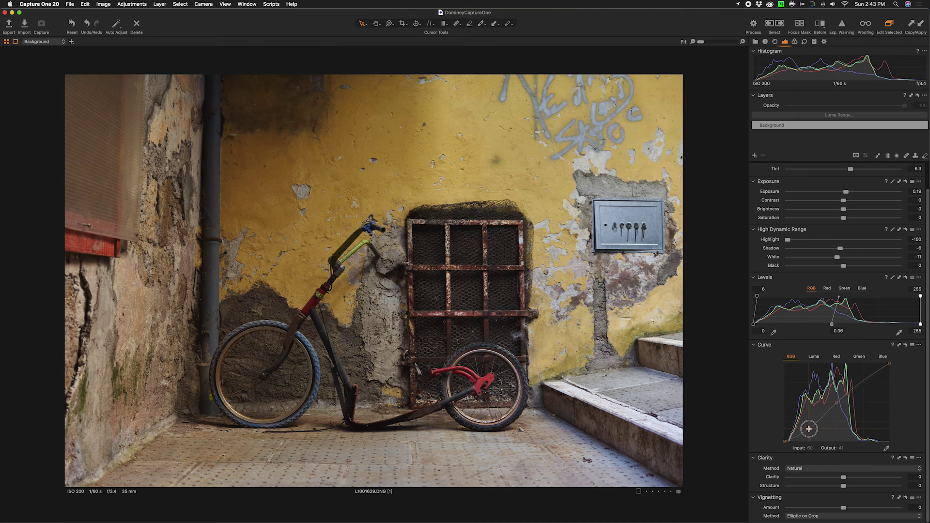
left_click_drag(809, 429, 809, 429)
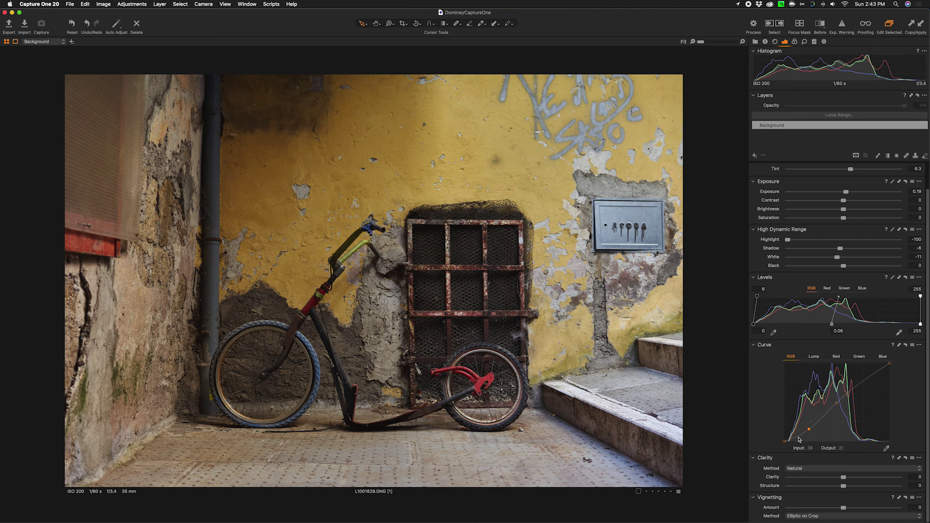
left_click_drag(797, 439, 796, 439)
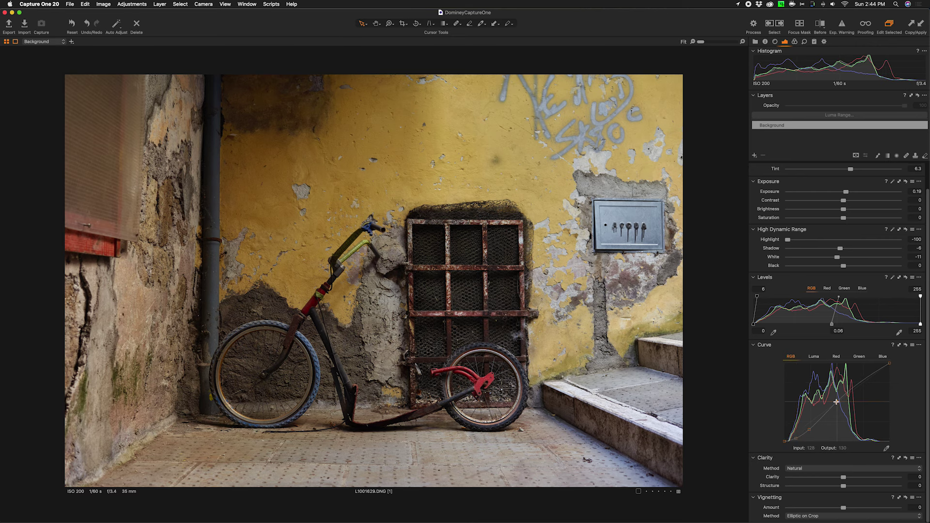
Compare the edited photo with the original in the before/after split view, returning to the normal view
key("y")
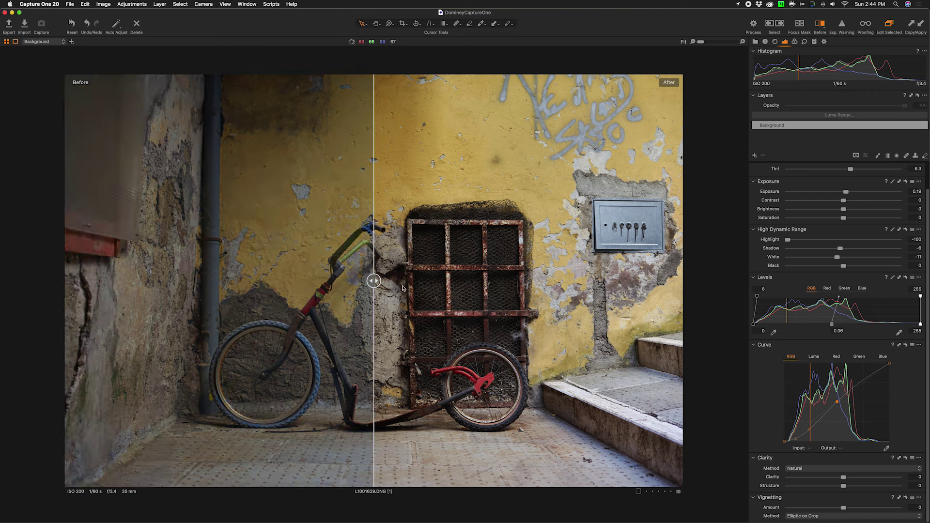
mouse_move(374, 281)
left_mouse_down()
mouse_move(661, 280)
mouse_move(97, 280)
mouse_move(624, 280)
mouse_move(158, 276)
mouse_move(519, 281)
mouse_move(175, 281)
mouse_move(373, 280)
left_mouse_up()
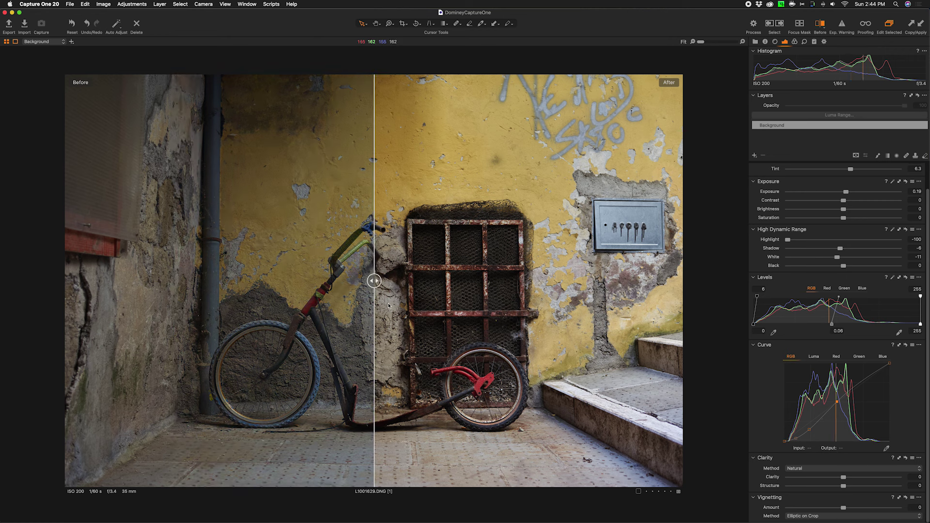
key("y")
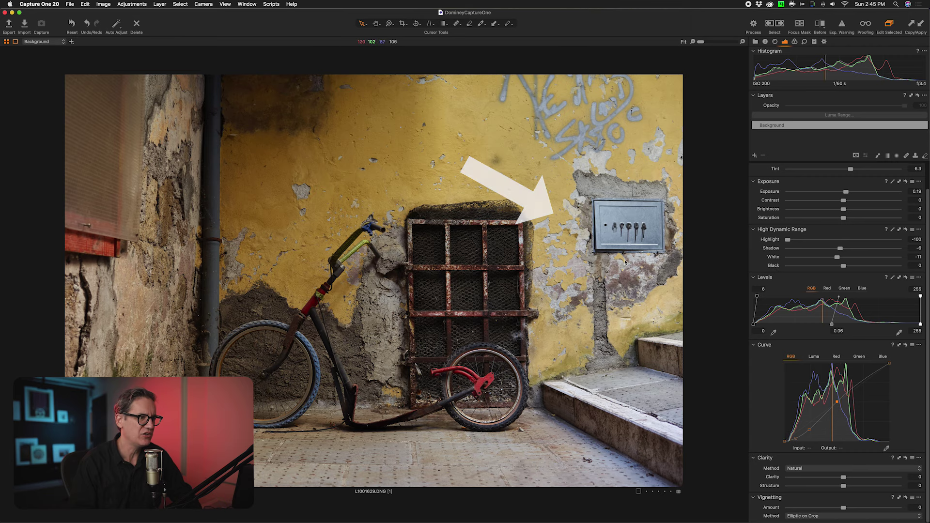
Add an adjustment layer and draw a slightly tilted linear gradient mask over the right part of the photo, starting near the barred window
scroll(833, 204, "up", 2)
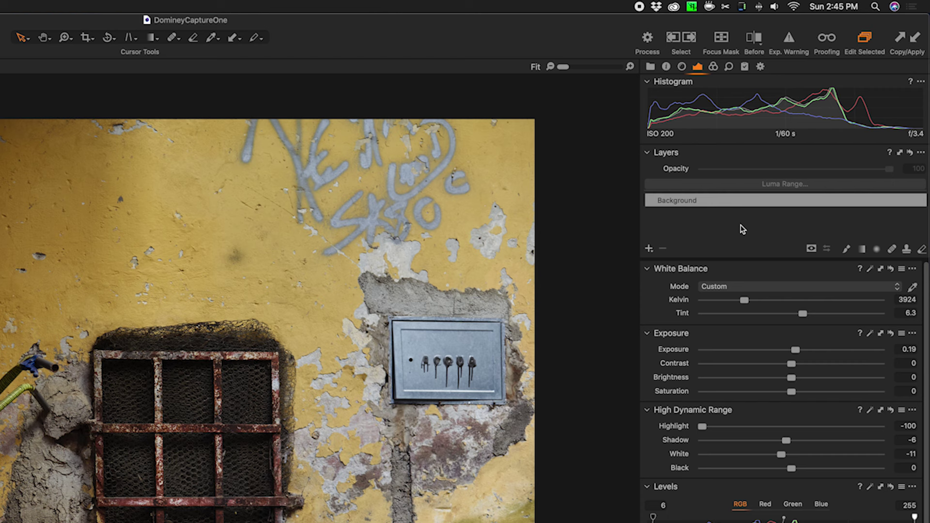
left_click(649, 249)
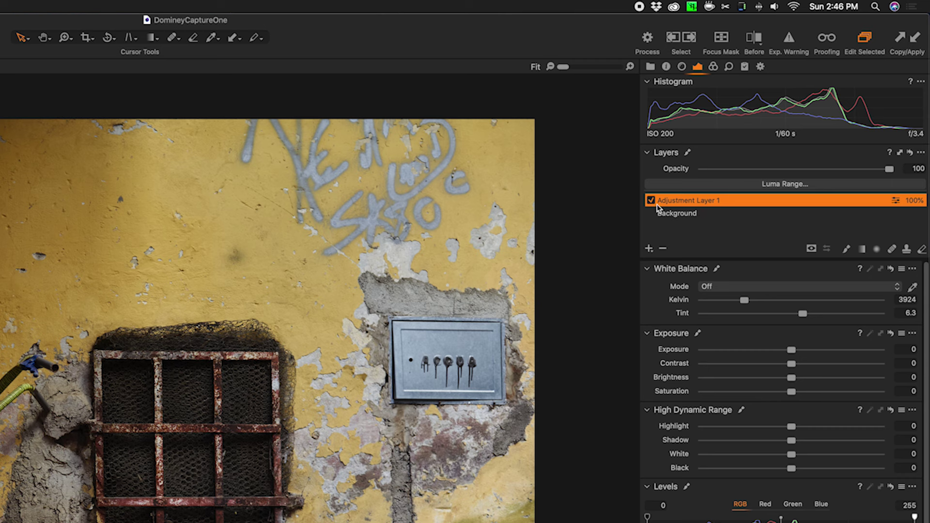
left_click(863, 249)
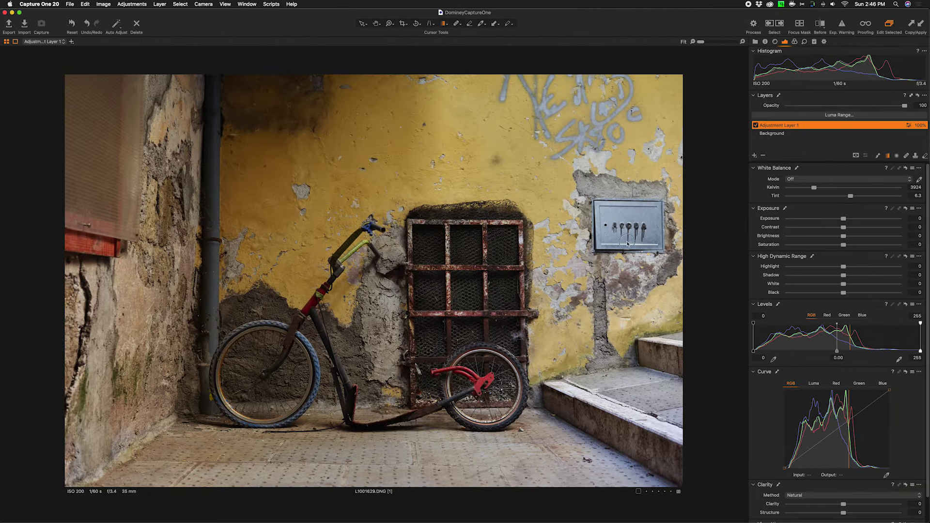
key("r")
left_click_drag(386, 306, 348, 297)
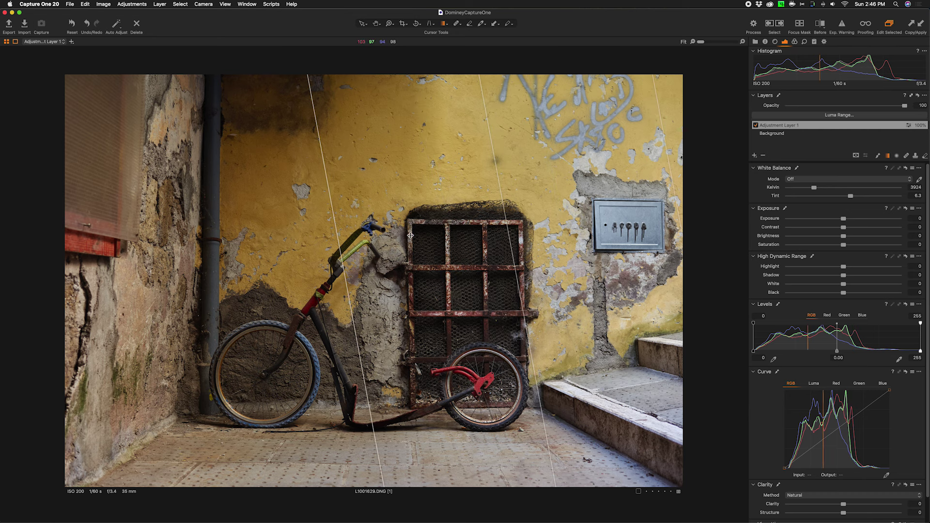
left_click_drag(338, 243, 421, 224)
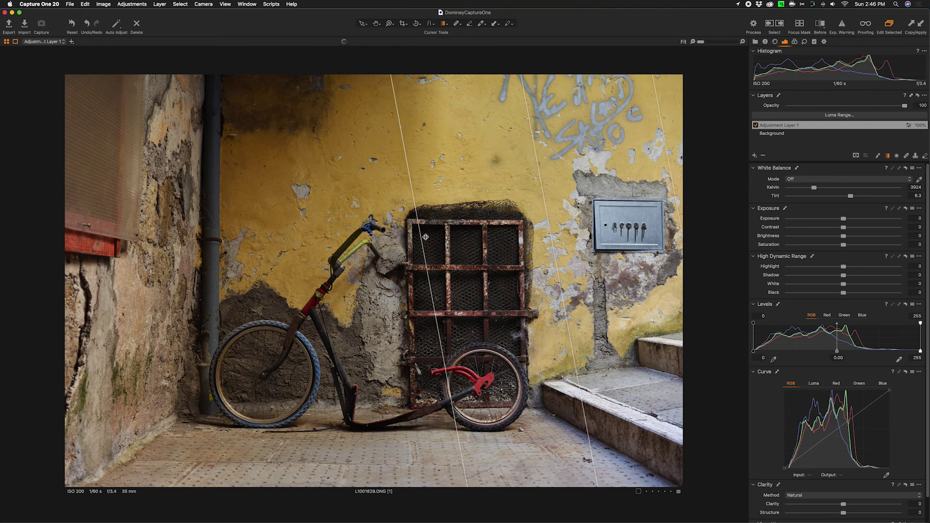
Darken the masked right side by setting the layer's Exposure to -0.48 and Contrast to 25
left_click_drag(842, 220, 840, 221)
left_click_drag(640, 328, 590, 239)
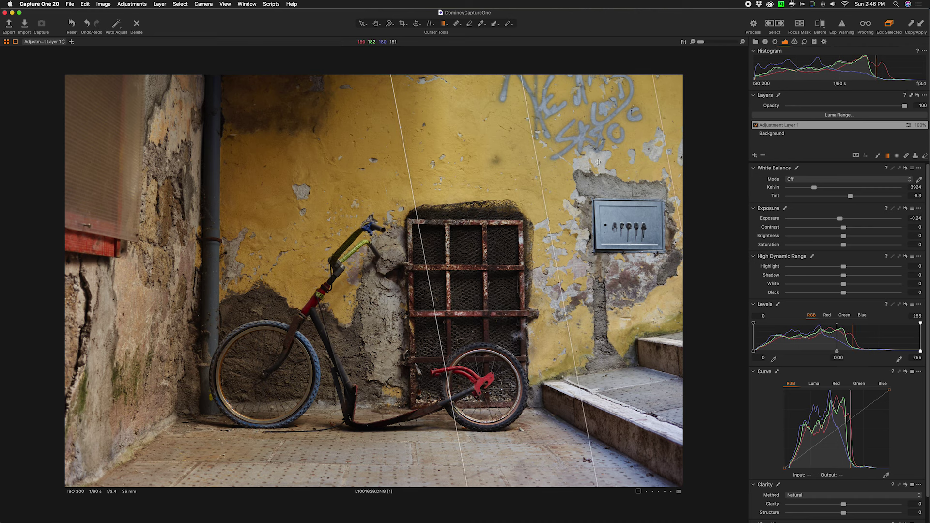
left_click(839, 219)
left_click_drag(839, 219, 841, 219)
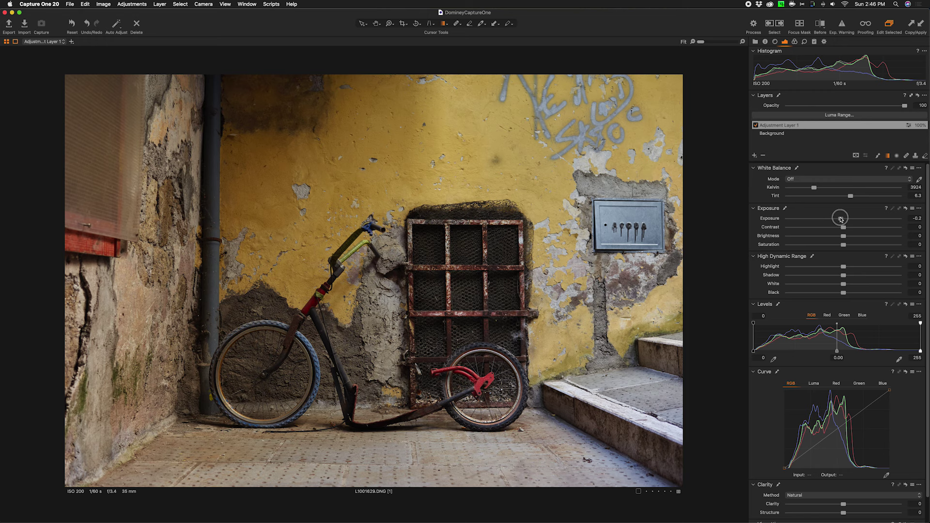
left_click_drag(840, 219, 840, 219)
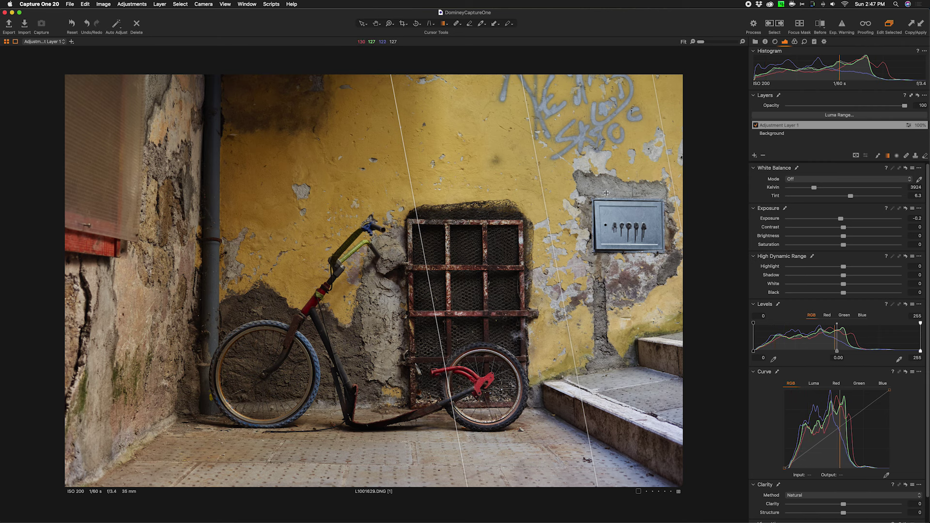
left_click_drag(845, 229, 872, 229)
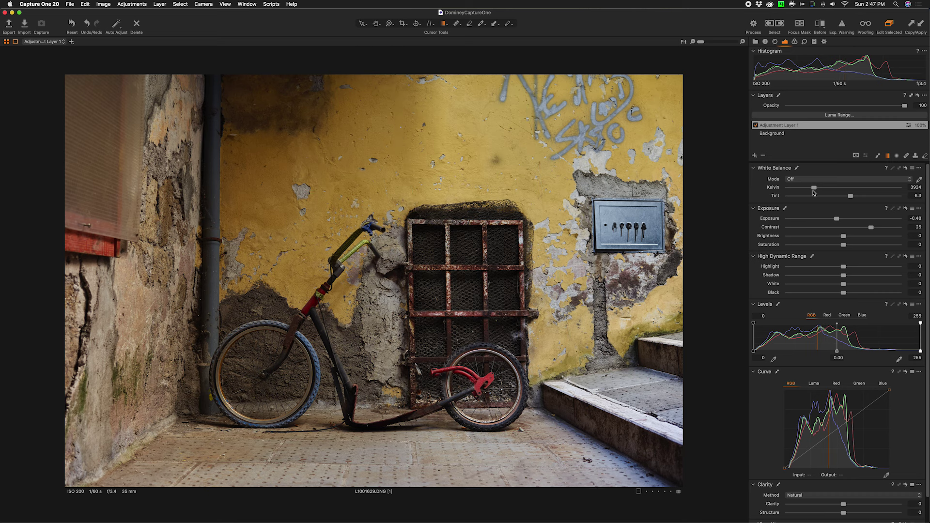
Warm the gradient layer's white balance to Kelvin 4516 and Tint 7.9
left_click_drag(814, 189, 821, 189)
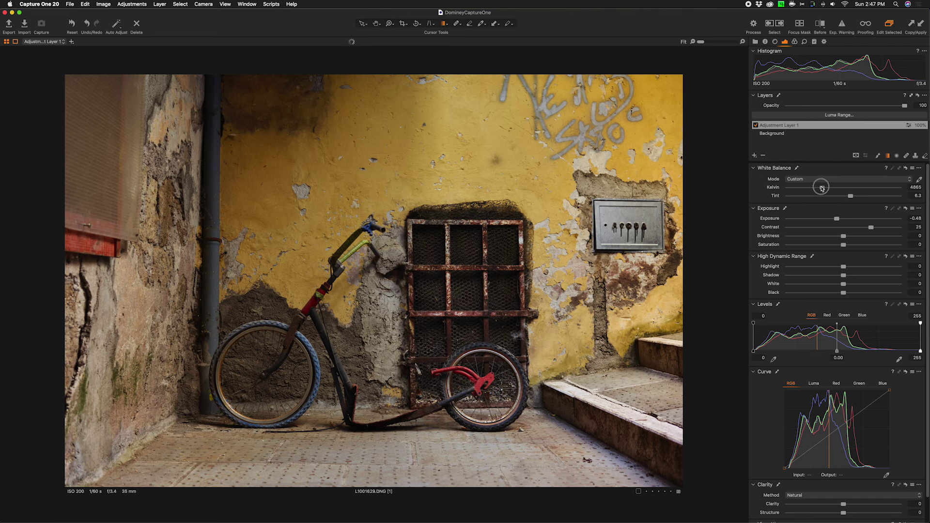
left_click_drag(822, 188, 821, 189)
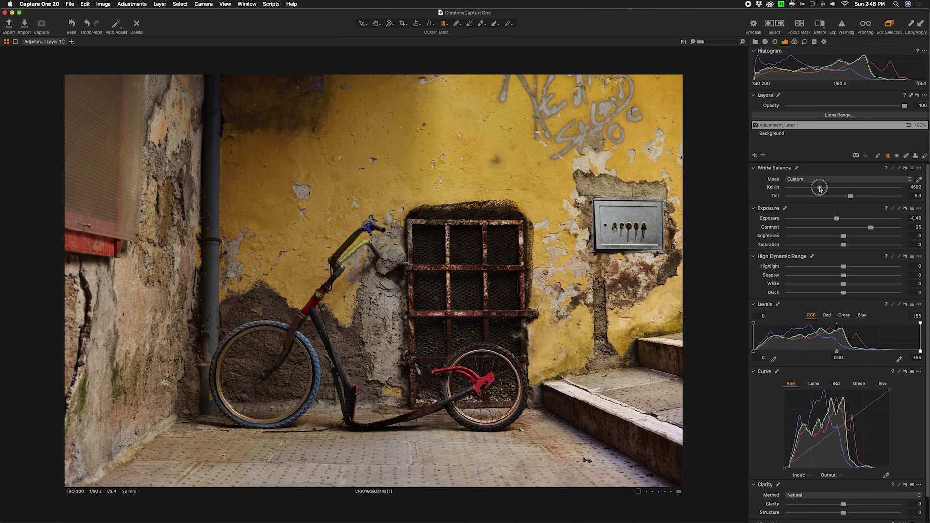
left_click_drag(821, 190, 820, 189)
scroll(820, 200, "up", 2)
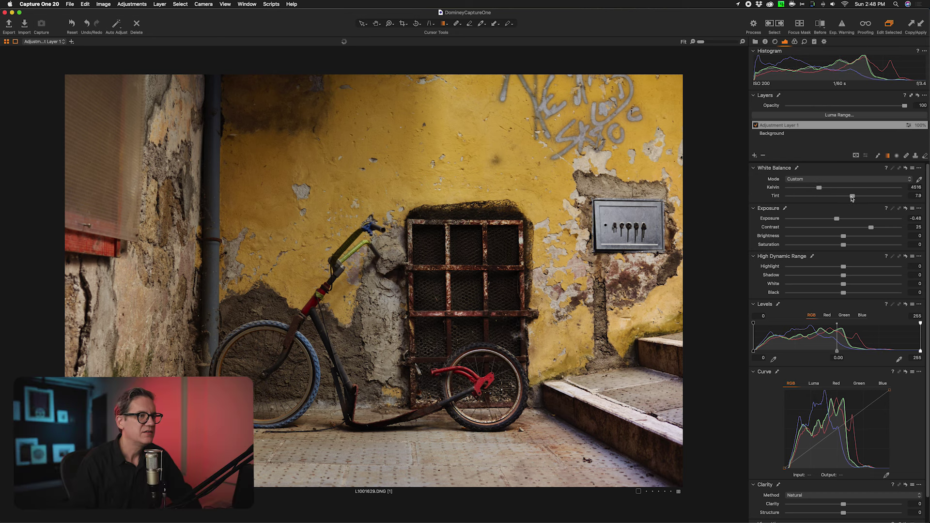
Turn the gradient layer off and on repeatedly to compare its effect, leaving it enabled
left_click(755, 125)
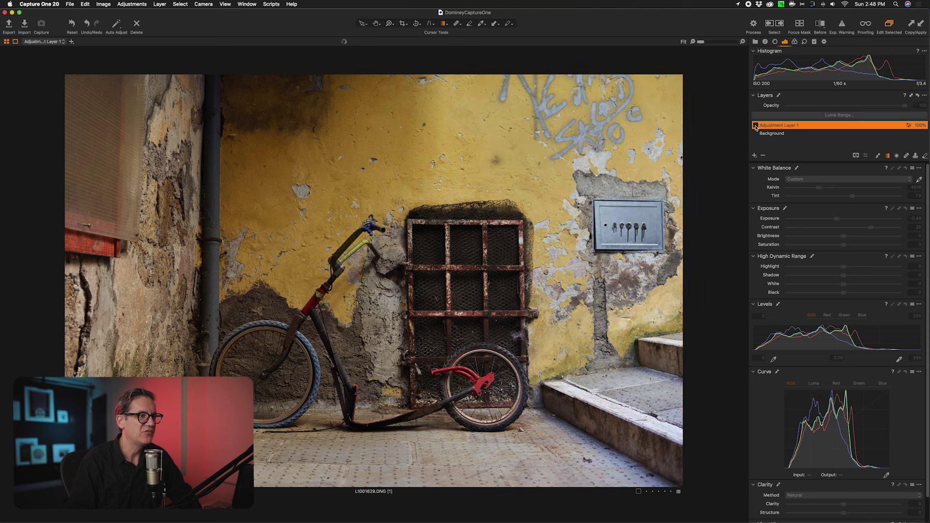
left_click(756, 126)
left_click(755, 126)
left_click(755, 126)
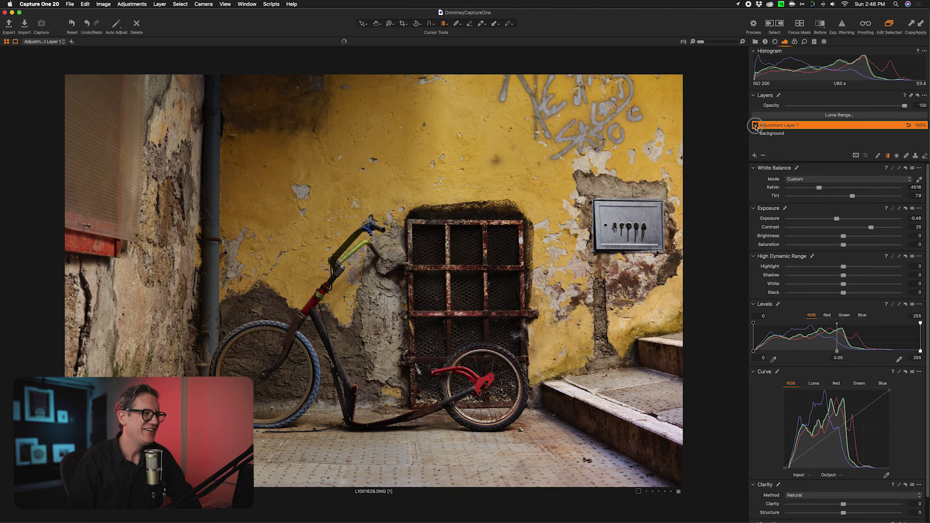
left_click(756, 125)
left_click(756, 126)
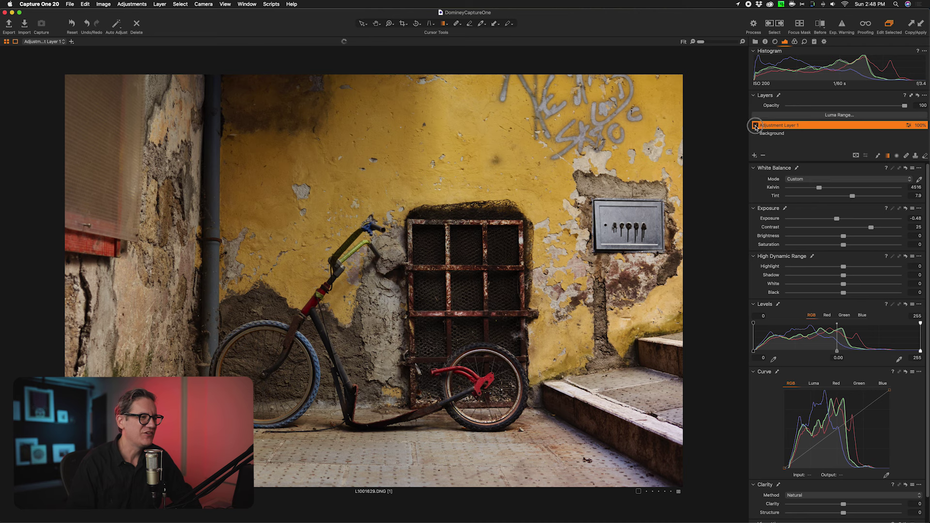
left_click(756, 126)
left_click(756, 126)
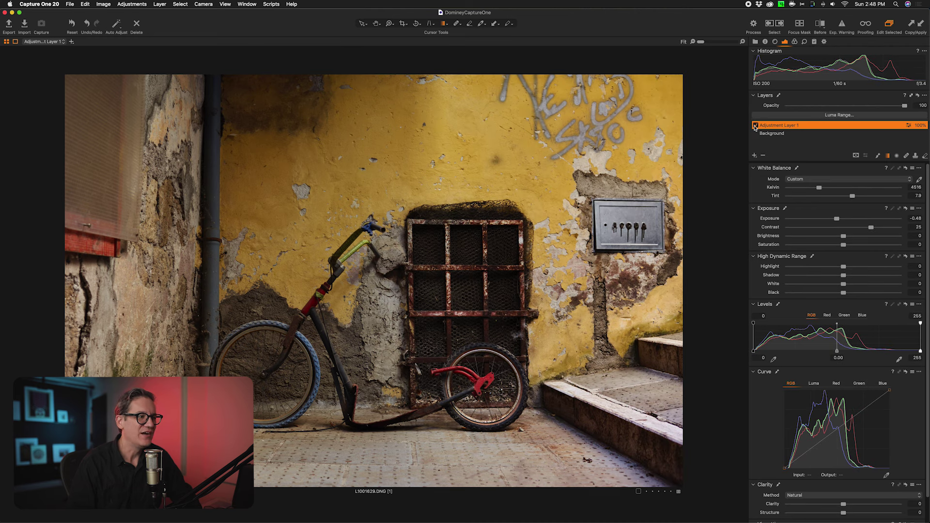
left_click(755, 126)
left_click(756, 125)
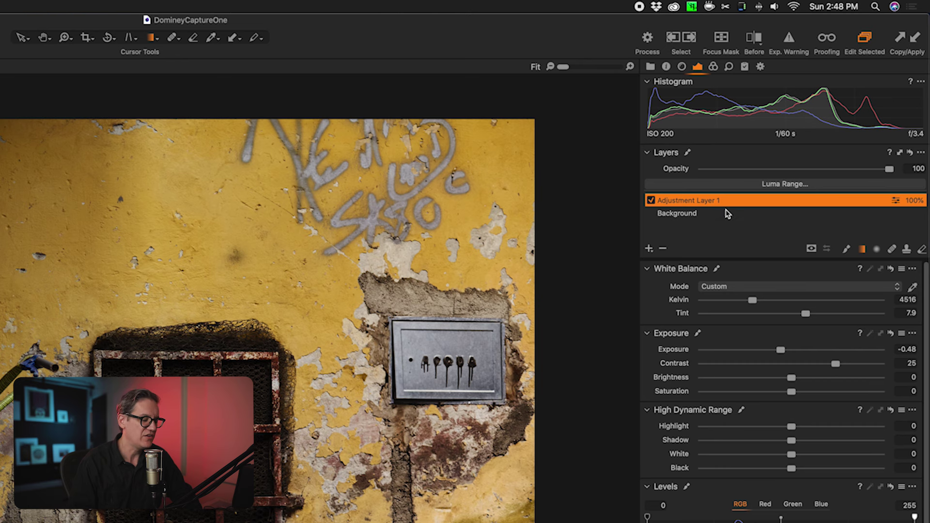
Keep the gradient layer's opacity at 100 and reduce its Contrast to 16
mouse_move(889, 168)
left_mouse_down()
mouse_move(704, 170)
mouse_move(923, 170)
mouse_move(837, 176)
mouse_move(889, 170)
left_mouse_up()
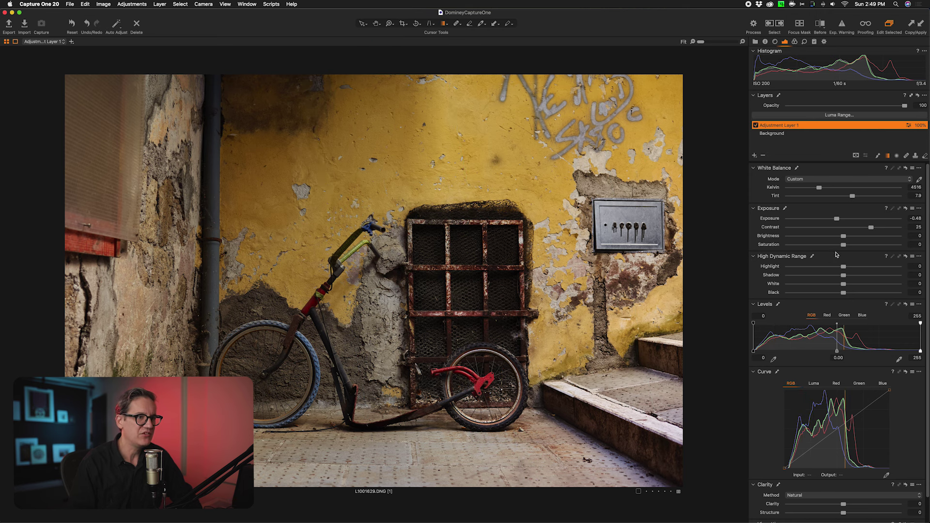
left_click_drag(874, 229, 864, 231)
left_click(864, 231)
left_click(865, 231)
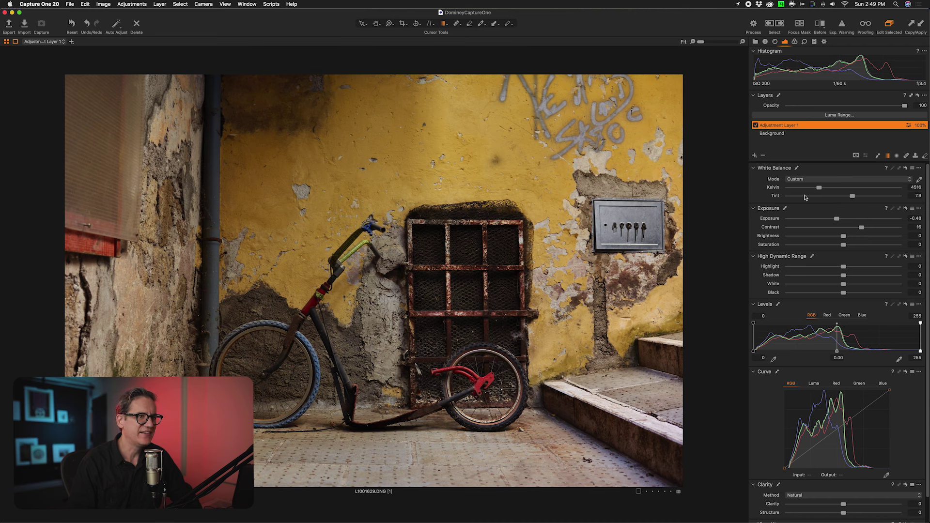
Rename the gradient adjustment layer to "Burn Top Right" and toggle its visibility off and on
left_click(776, 134)
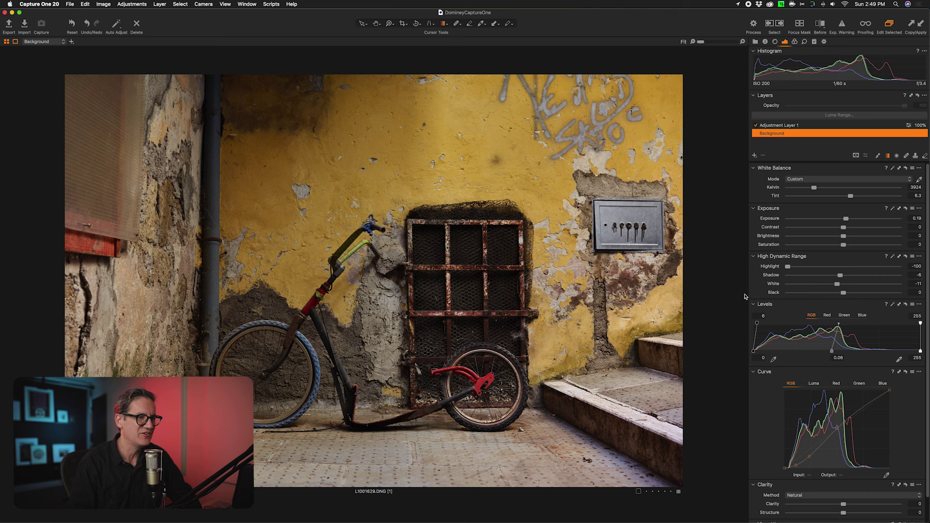
double_click(781, 125)
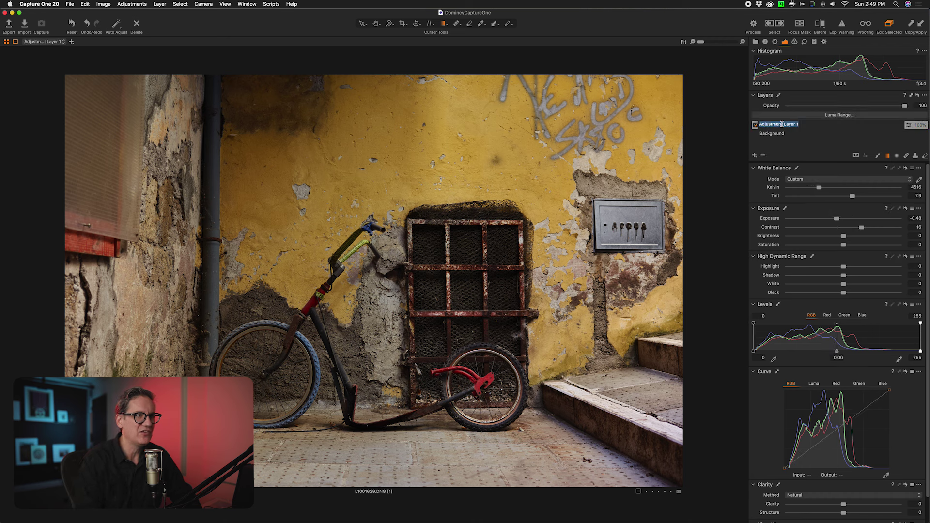
type("Burn")
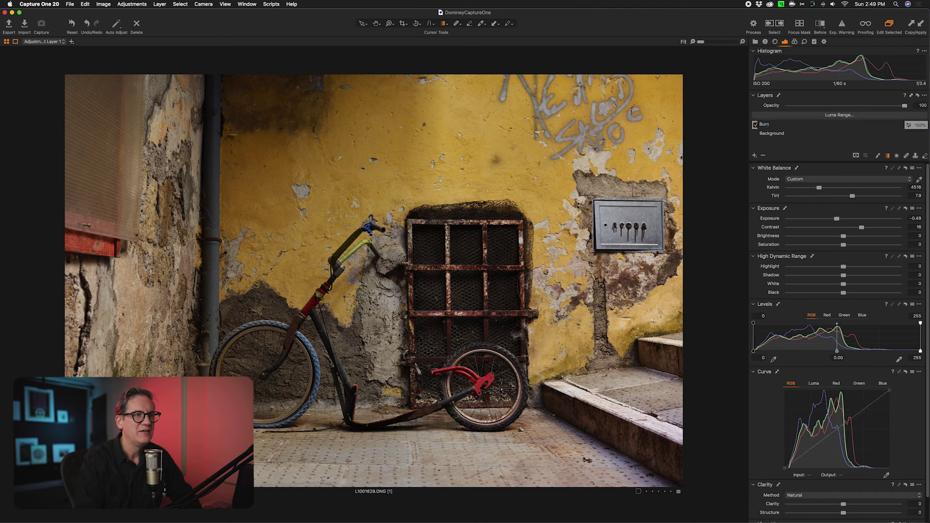
type(" Top Right")
key("Return")
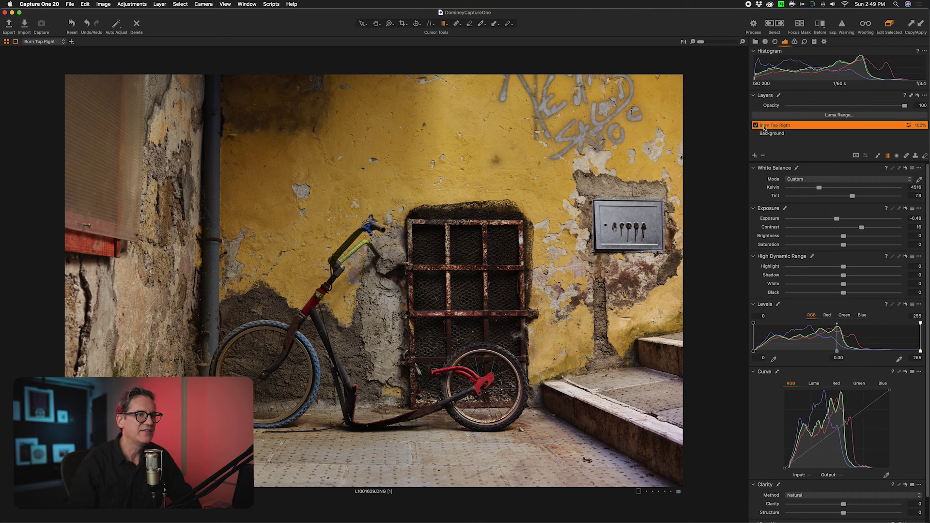
left_click(756, 125)
left_click(756, 125)
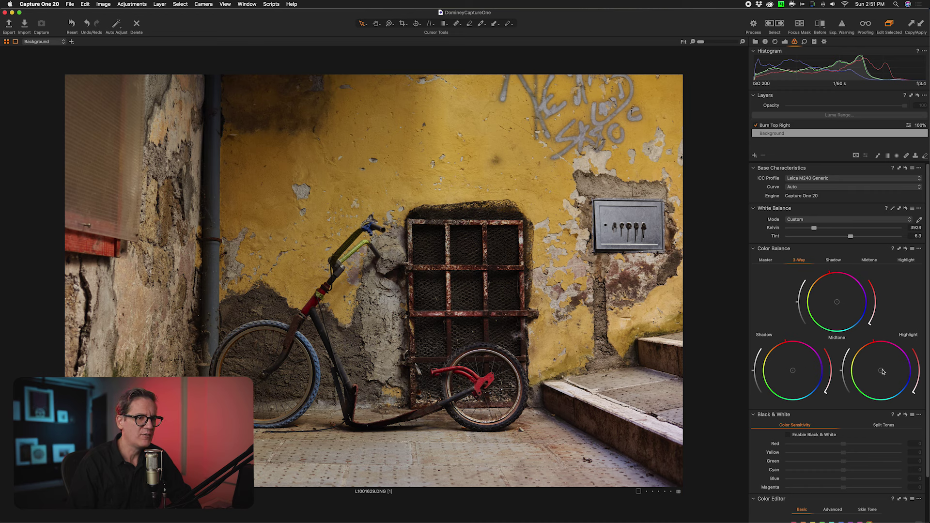
On the Background layer's 3-Way Color Balance, tint the highlights slightly orange and the shadows slightly cyan-blue
left_click_drag(883, 371, 879, 368)
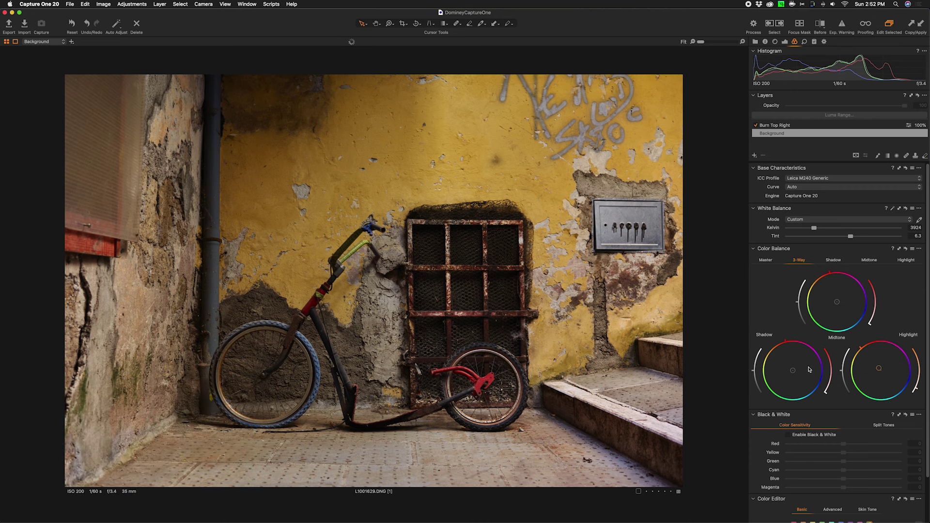
left_click_drag(794, 372, 794, 372)
In the basic Color Editor, shift the yellow range's hue slightly toward red, raise its saturation, and compare with the adjustments temporarily reset
scroll(765, 481, "down", 3)
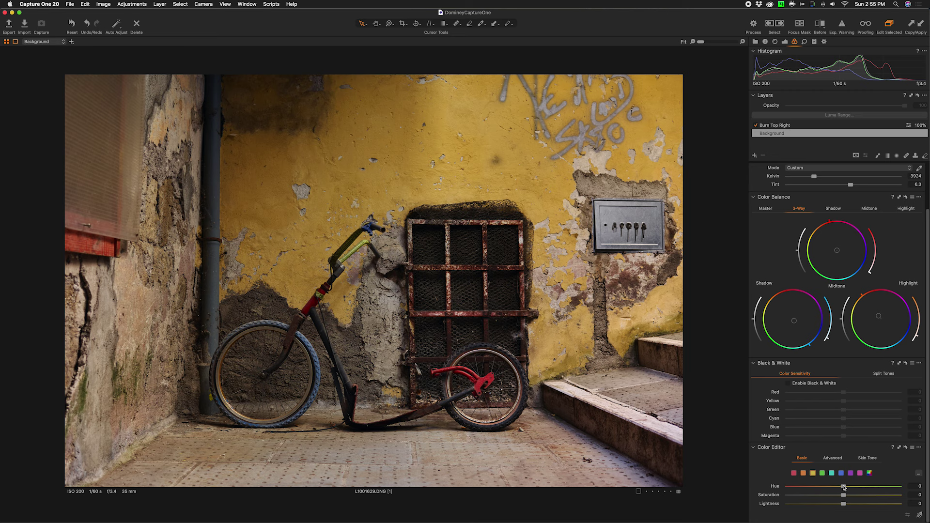
left_click_drag(844, 488, 839, 490)
left_click_drag(844, 497, 853, 496)
left_click(907, 448)
left_click(906, 448)
left_click(906, 448)
left_click(907, 448)
left_click(907, 449)
left_click(907, 448)
Set the Color Editor's blue range to Saturation -14.4 and Lightness -18.4
left_click(841, 473)
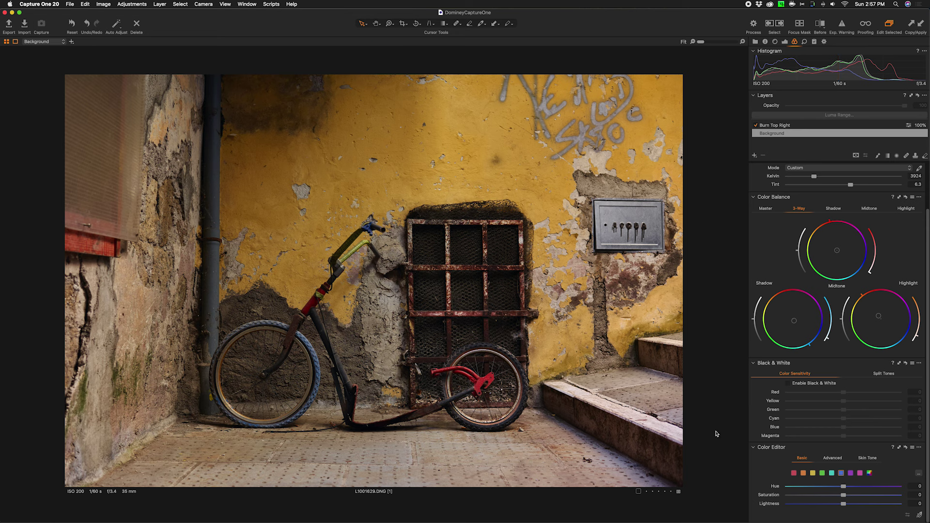
mouse_move(844, 500)
left_mouse_down()
mouse_move(822, 503)
mouse_move(834, 498)
left_mouse_up()
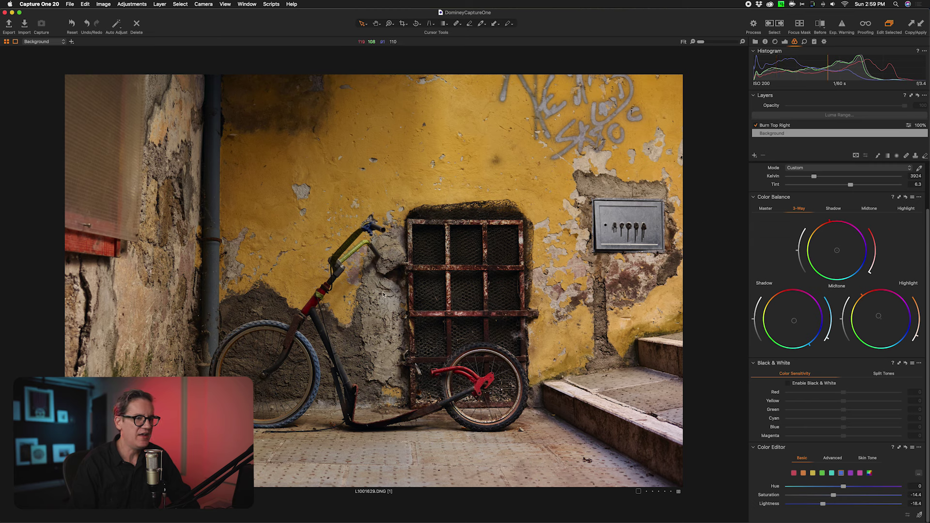
Compare the color-graded photo with the original by sliding the before/after divider across it, and return to the normal view
key("y")
left_click_drag(373, 283, 292, 281)
left_click_drag(210, 300, 157, 277)
key("y")
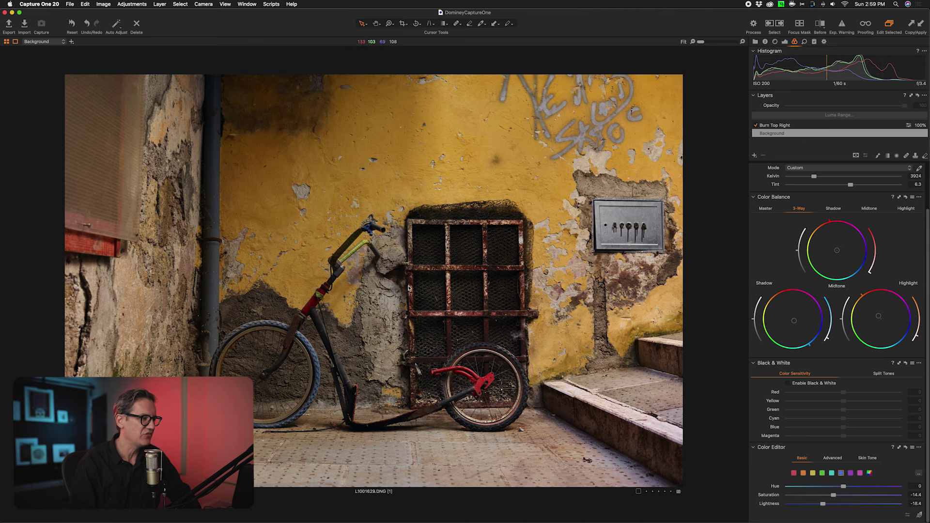
Add a layer named "Burn Left" and draw a linear gradient mask over the left side of the photo
left_click(755, 155)
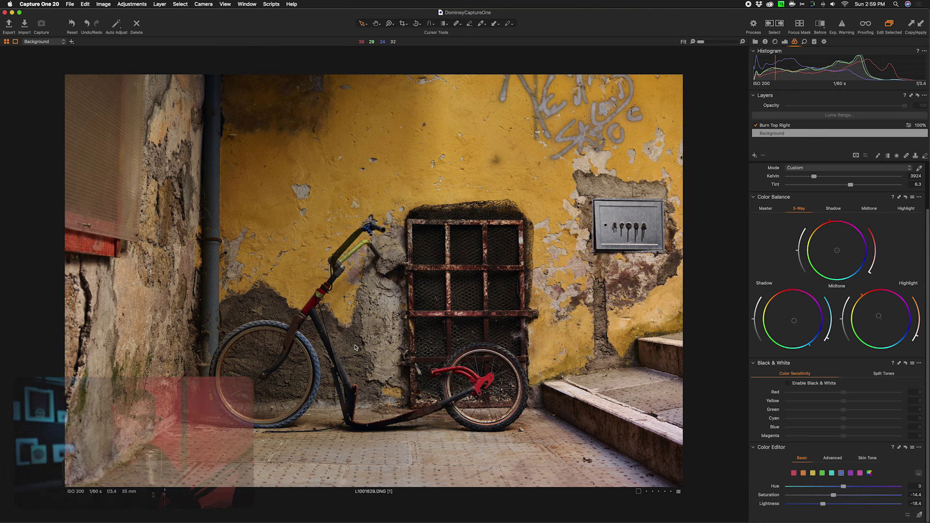
type("Burn Left")
key("Return")
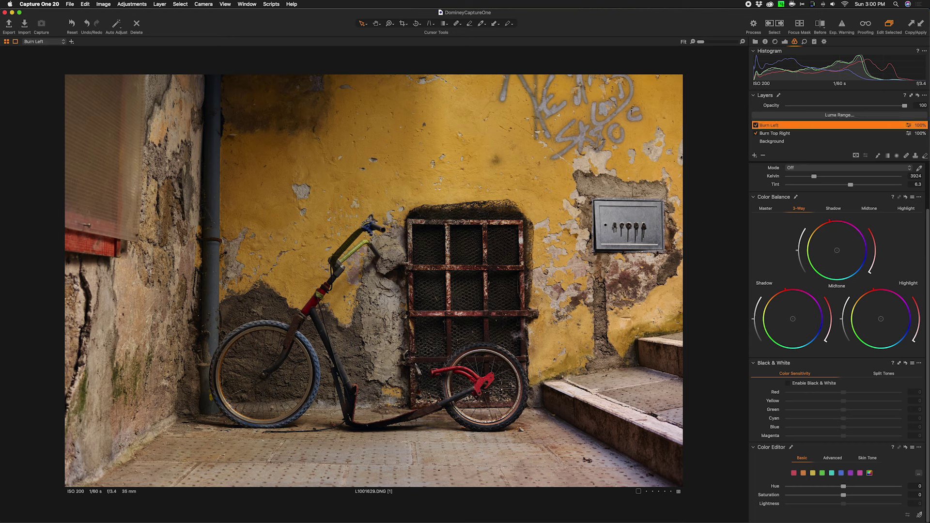
key("l")
mouse_move(271, 317)
left_mouse_down()
mouse_move(319, 329)
mouse_move(302, 319)
left_mouse_up()
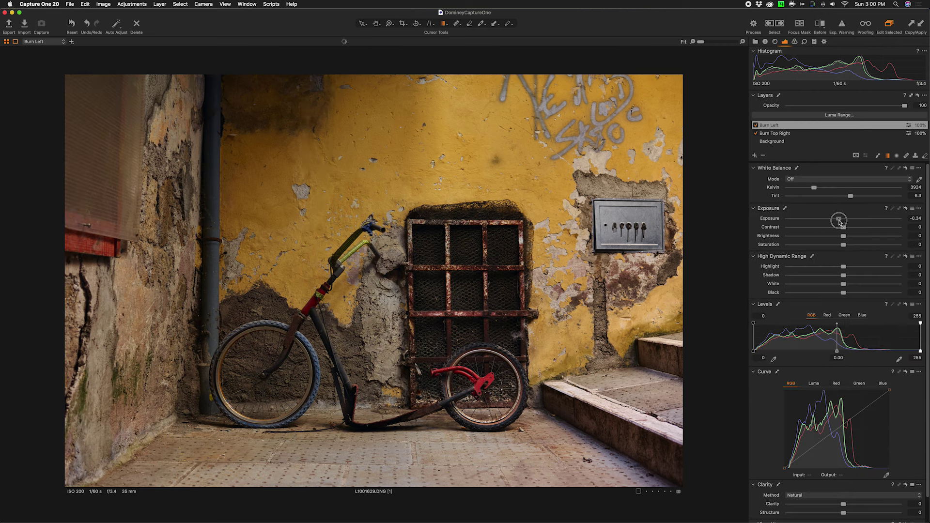
Darken the left side by setting the "Burn Left" layer's Exposure to -0.46
left_click_drag(840, 222, 840, 222)
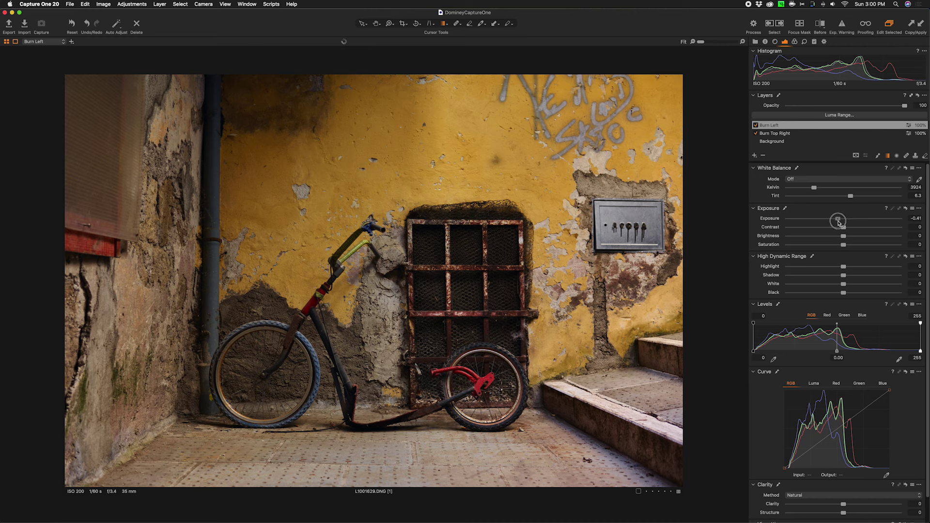
left_click_drag(839, 222, 837, 223)
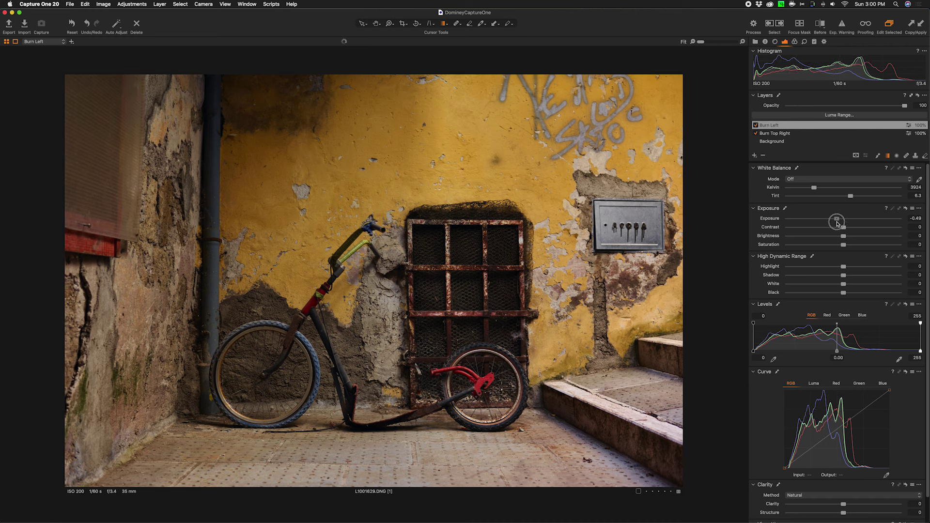
left_click_drag(837, 223, 838, 223)
Toggle the "Burn Left" layer off and on to compare its darkening effect
left_click(756, 126)
left_click(756, 126)
left_click(756, 126)
left_click(756, 126)
left_click(756, 125)
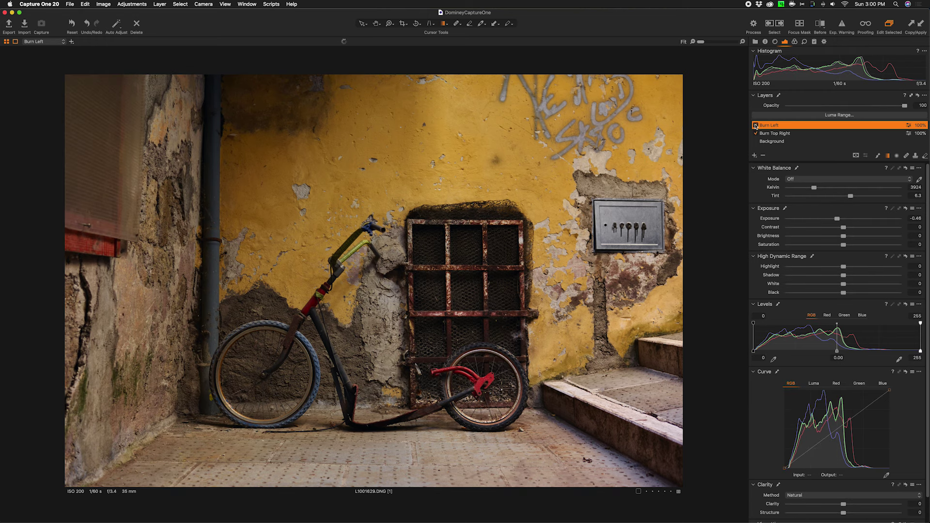
Check the "Burn Left" layer off and on, and soften its darkening by setting Exposure to -0.3
left_click(756, 126)
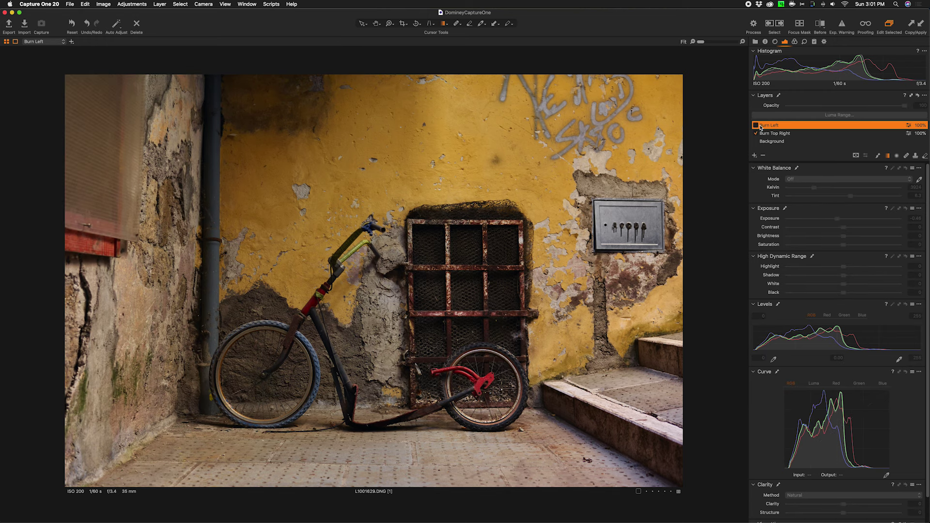
left_click(756, 126)
left_click_drag(837, 219, 840, 219)
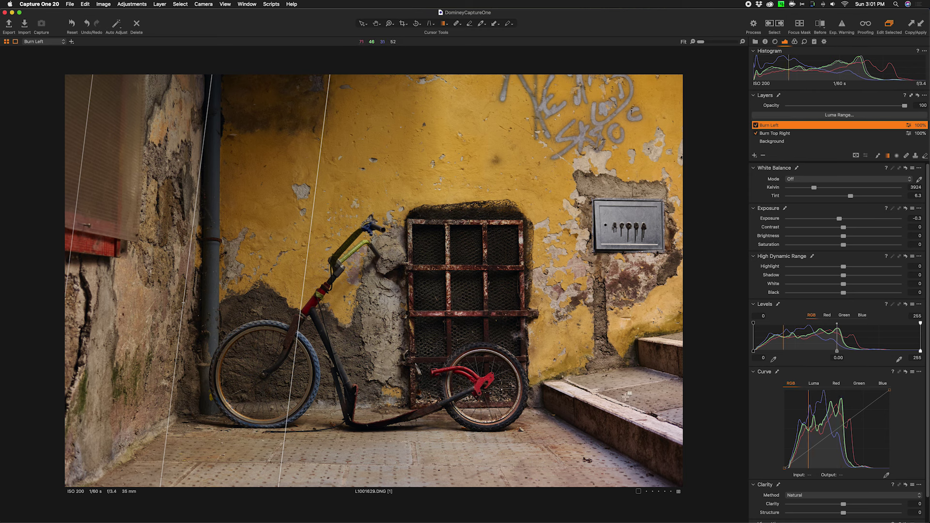
Add an adjustment layer named "Burn bottom" above the "Burn Left" layer
left_click(755, 155)
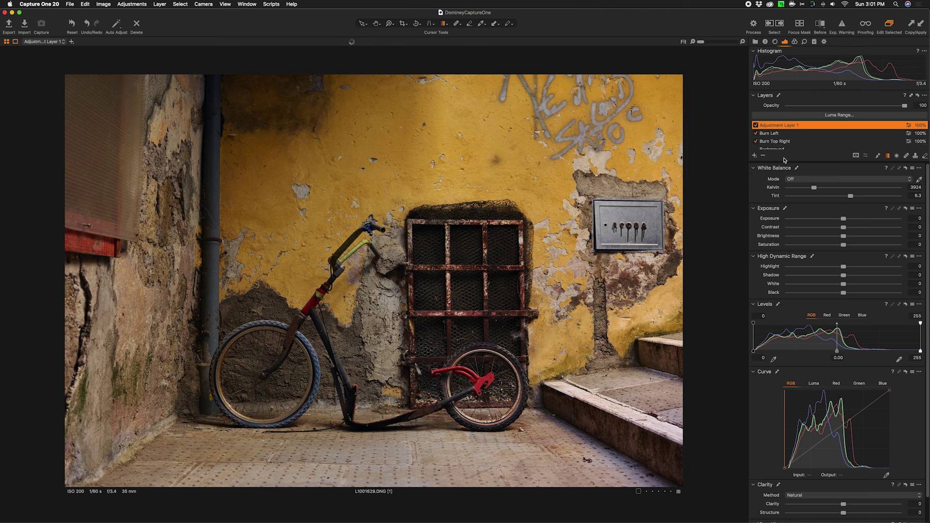
double_click(776, 125)
type("Bur")
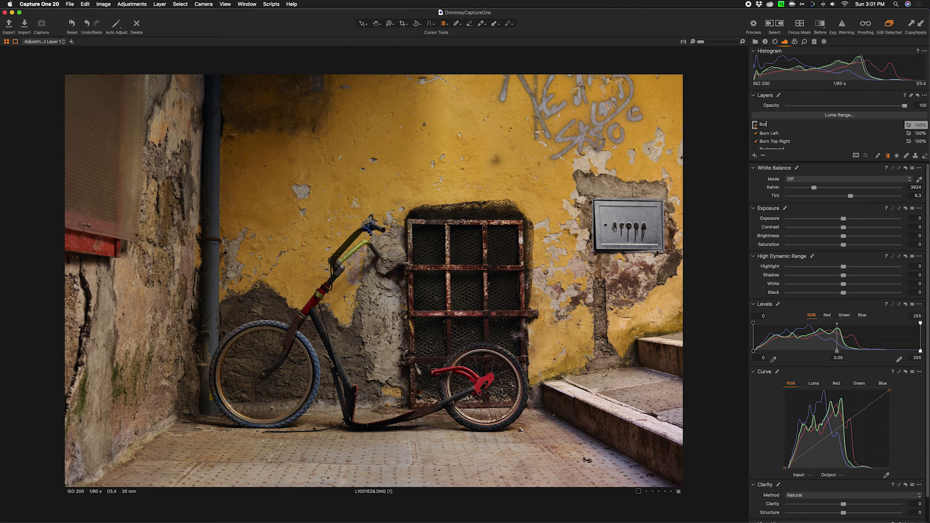
type("n bottom")
key("Return")
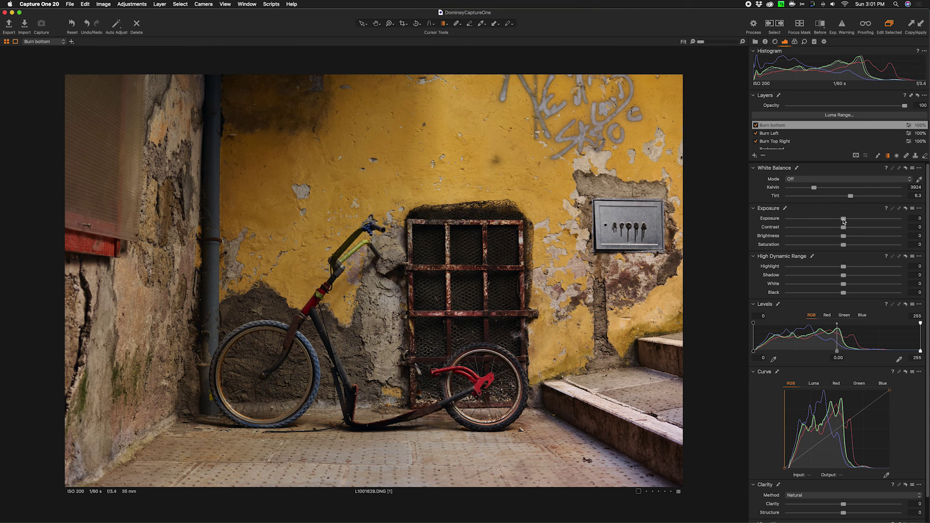
Darken the foreground by setting the "Burn bottom" layer's Exposure to -0.48, and toggle the layer to compare its effect
left_click_drag(843, 220, 837, 222)
left_click(756, 126)
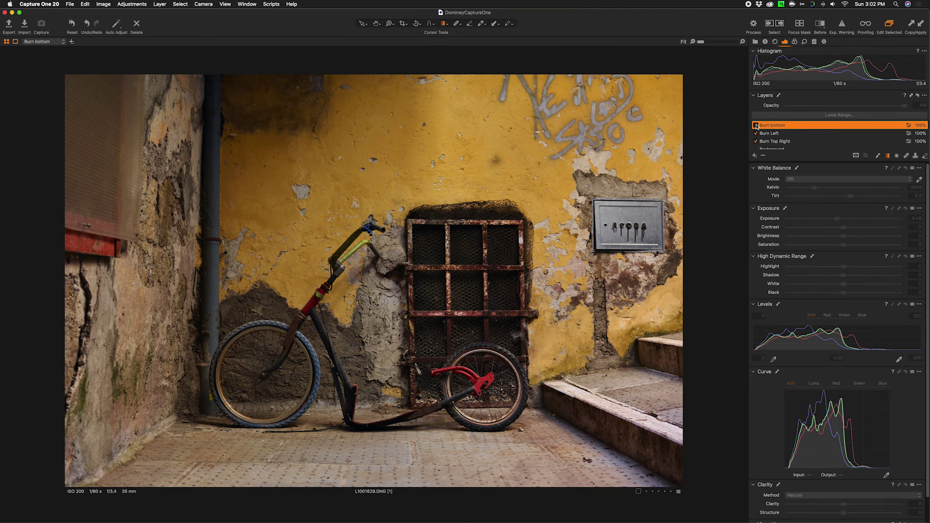
left_click(756, 126)
left_click(757, 126)
left_click(757, 126)
left_click(756, 126)
left_click(757, 126)
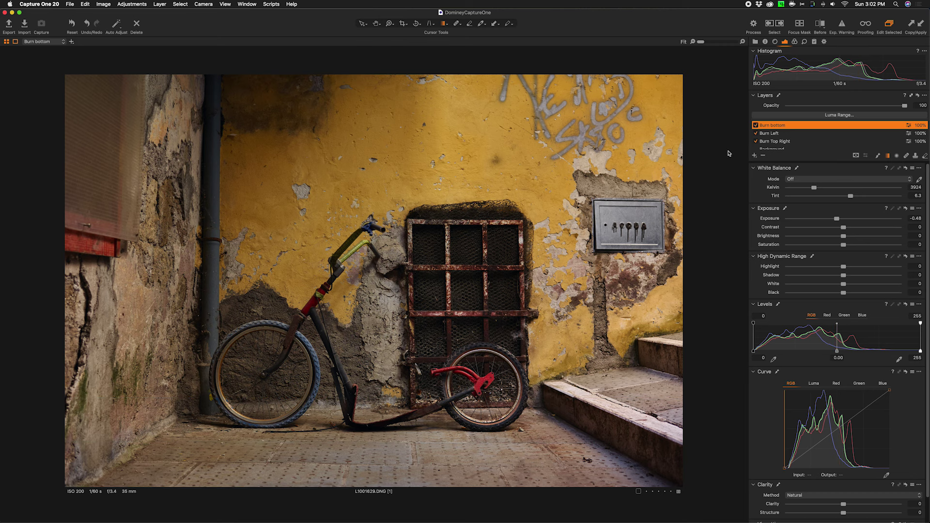
Add a layer named "Burn Top right" and draw a diagonal linear gradient mask across the photo
left_click(754, 155)
double_click(779, 126)
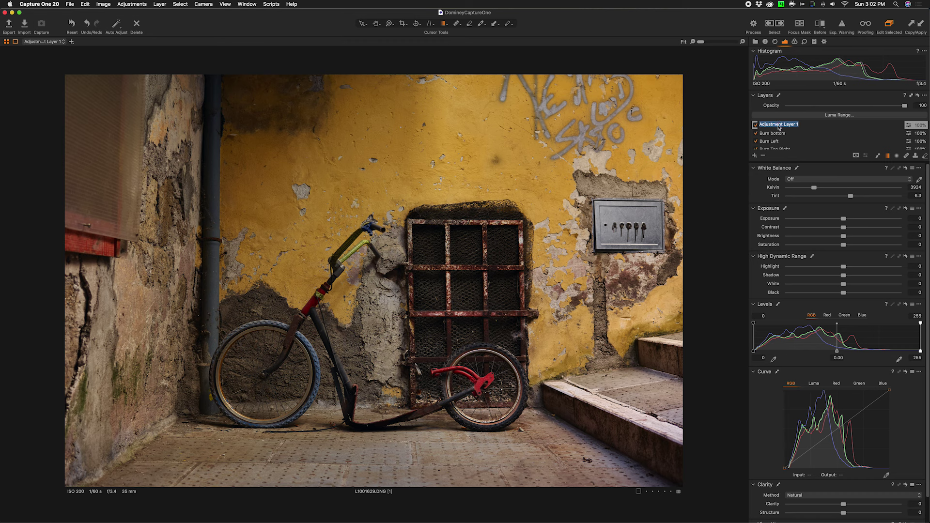
type("Burn Top right")
key("Return")
mouse_move(492, 282)
left_mouse_down()
mouse_move(499, 310)
mouse_move(637, 338)
left_mouse_up()
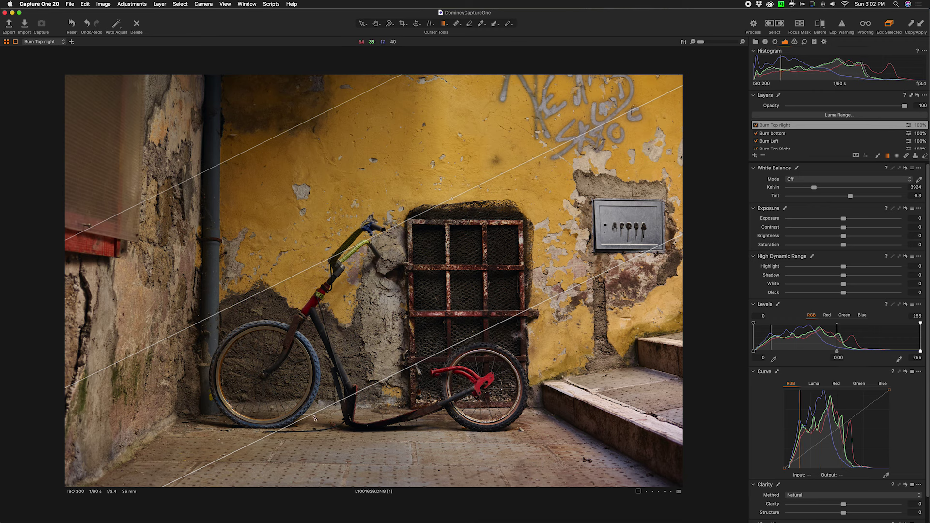
Set the new "Burn Top right" layer's Exposure to -0.19 and toggle the layer off and on to compare
left_click_drag(844, 218, 842, 219)
left_click(755, 126)
left_click(755, 125)
left_click(755, 126)
left_click(755, 126)
Toggle the "Burn Left" layer to check its effect, and slightly raise its Exposure to lighten the burn
left_click(755, 142)
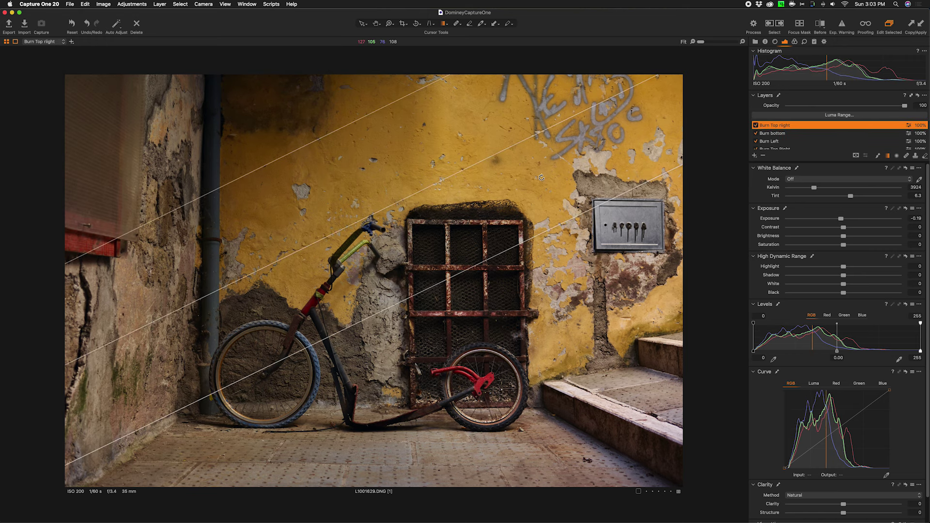
left_click(755, 142)
left_click(780, 141)
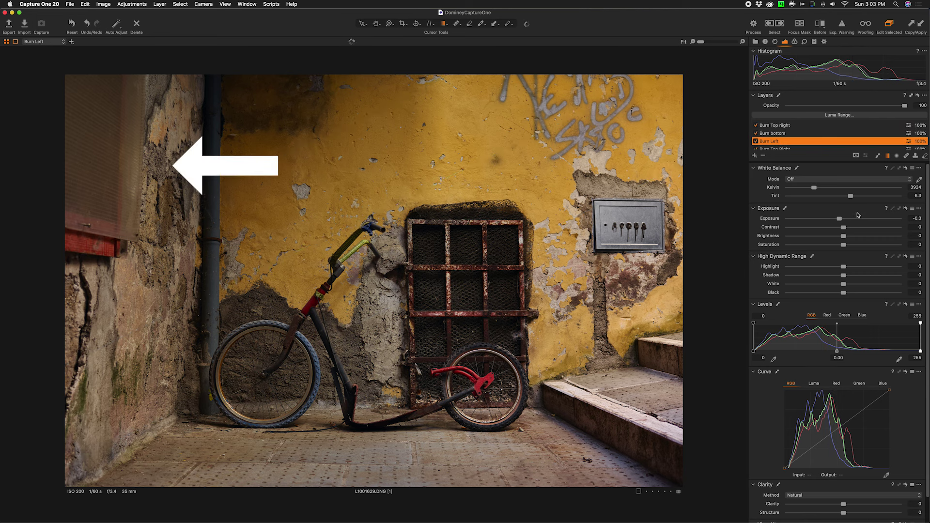
left_click_drag(840, 221, 841, 220)
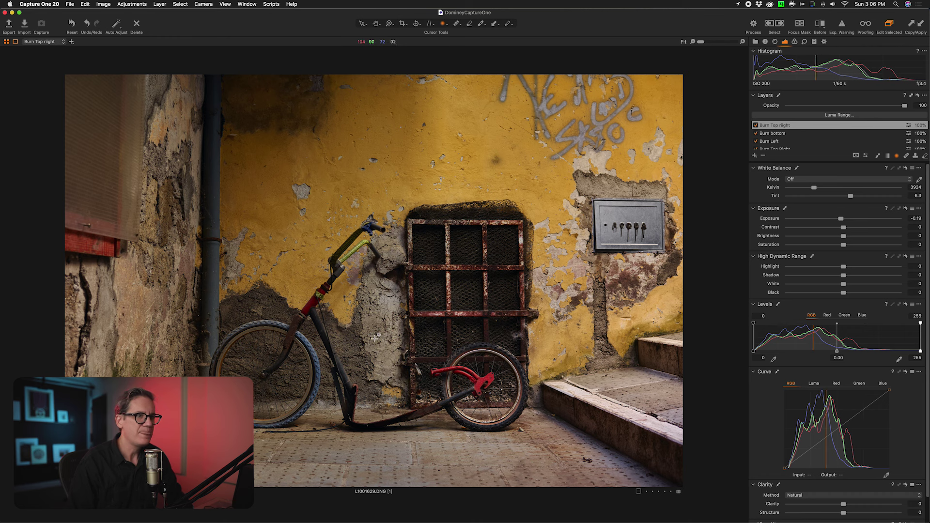
Add a layer named "Dodge Center" and draw a large radial gradient mask centered on the bicycle
left_click(755, 156)
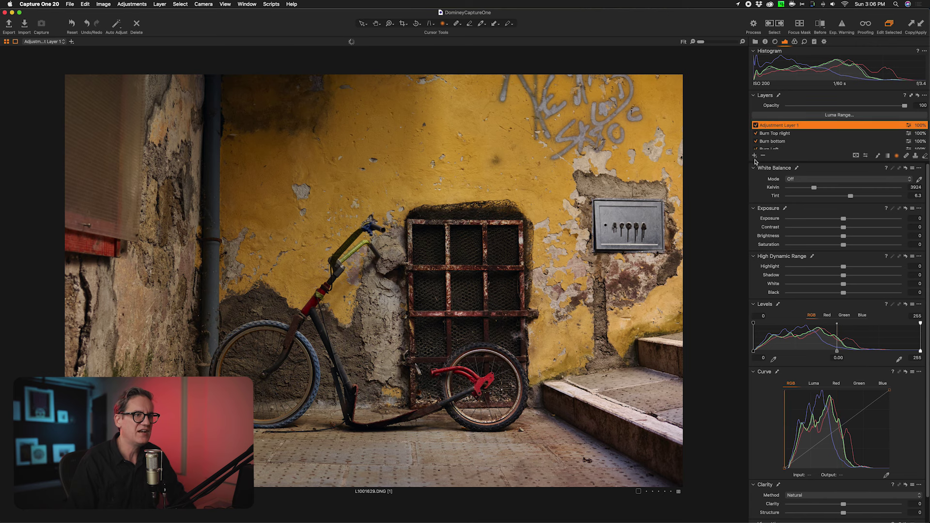
double_click(769, 125)
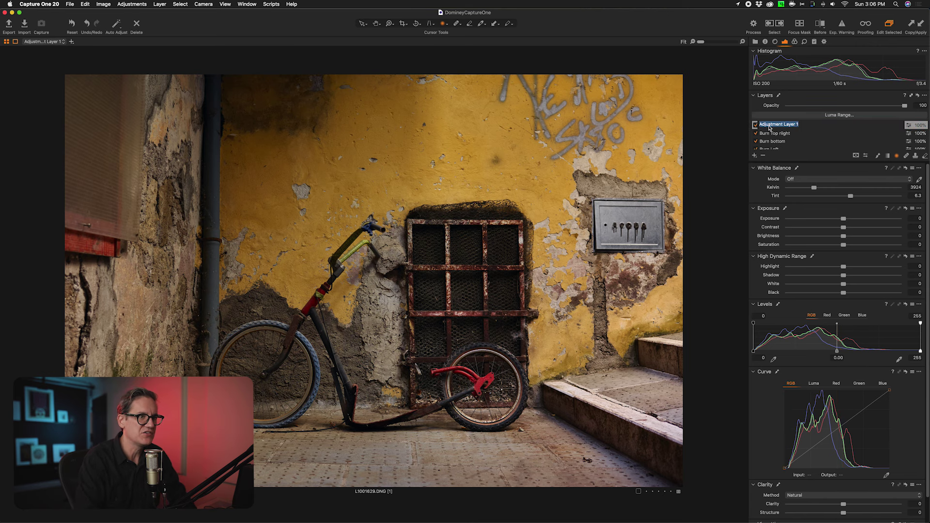
type("Dodge Center")
key("Return")
left_click_drag(373, 334, 406, 307)
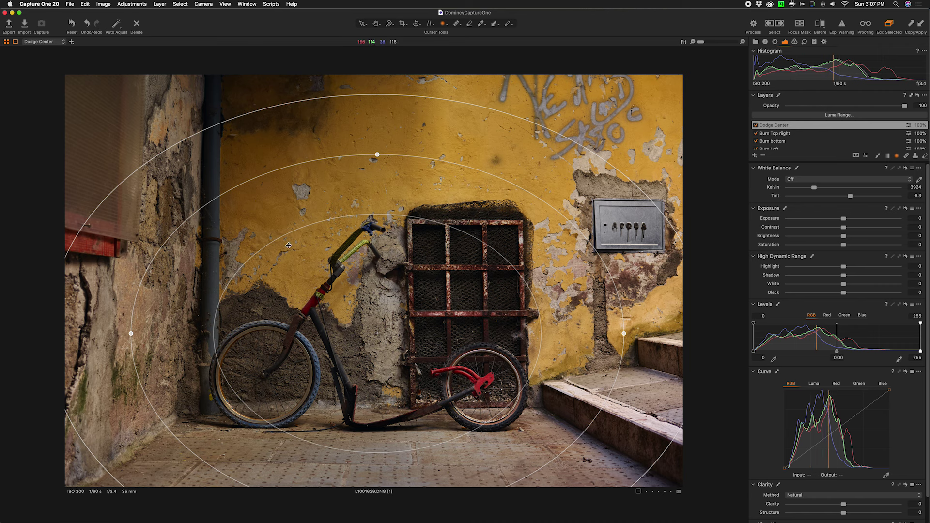
left_click_drag(374, 254, 368, 262)
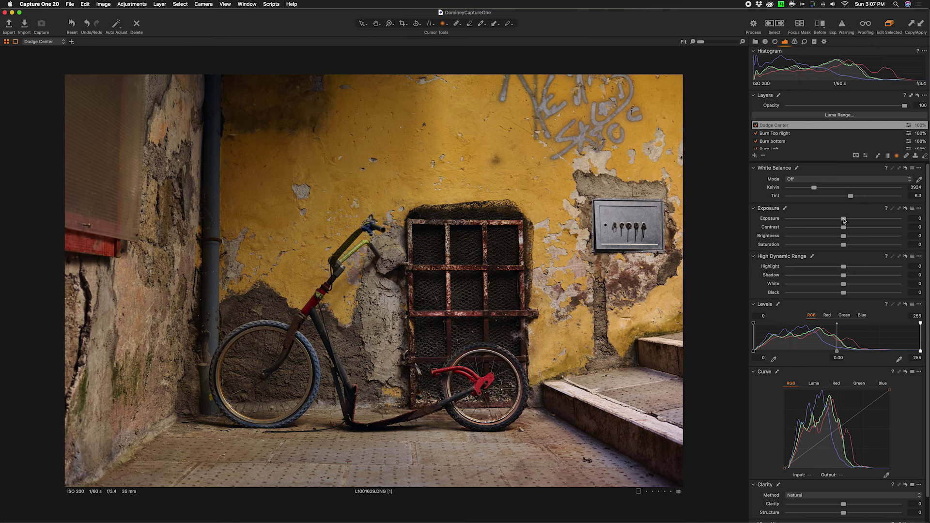
Brighten the "Dodge Center" layer by setting its Exposure to 0.18, and invert its mask
left_click_drag(844, 219, 846, 219)
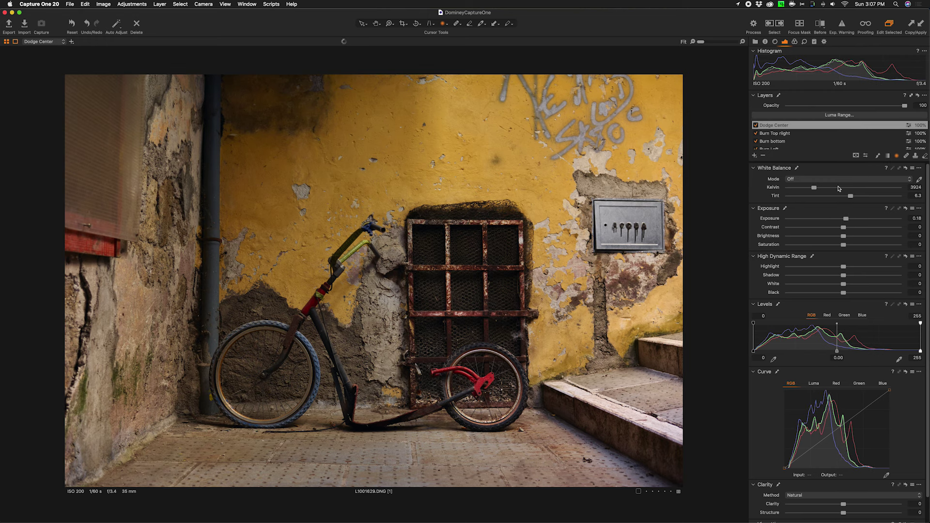
right_click(773, 126)
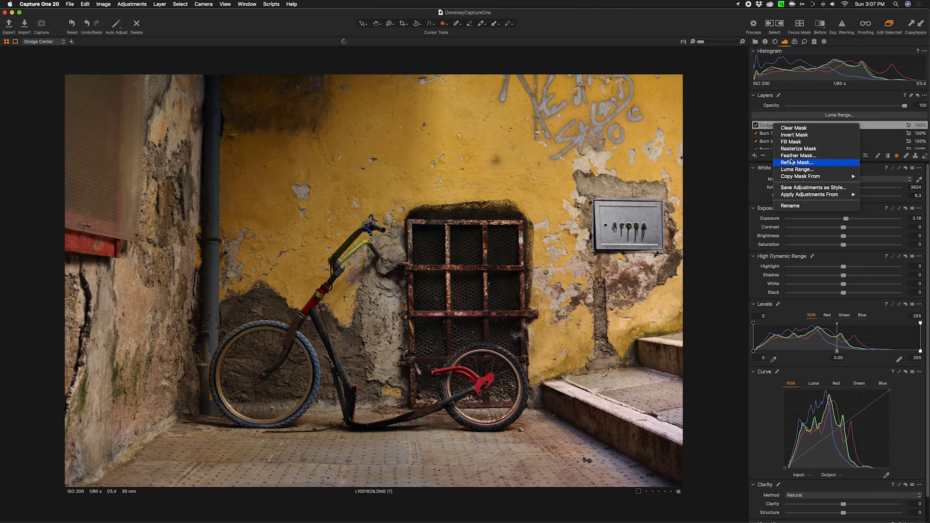
left_click(806, 135)
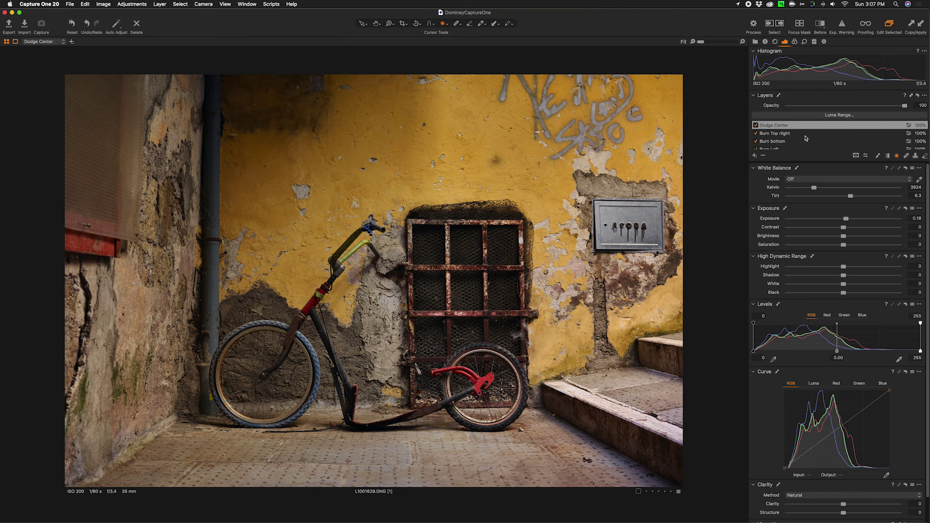
Compare the dodged and burned photo with the original by sliding the before/after divider across it
key("v")
key("y")
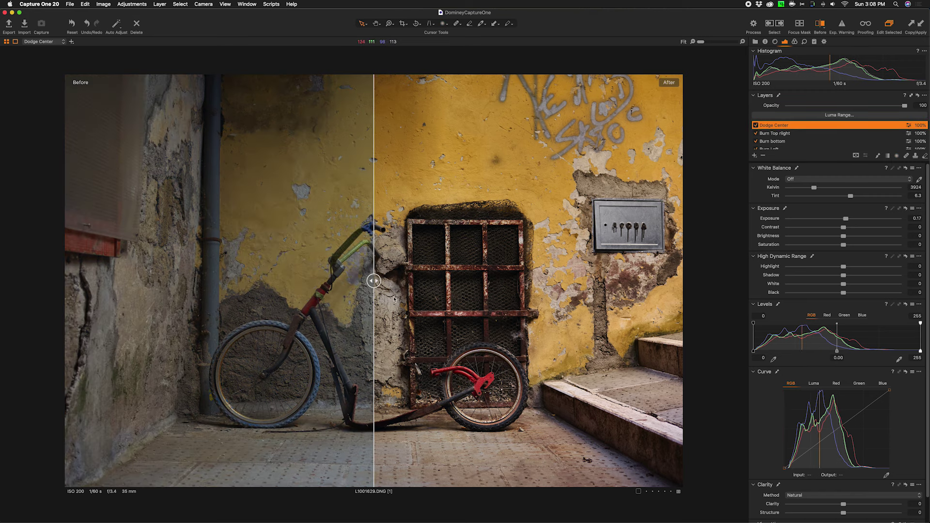
left_click_drag(381, 281, 131, 251)
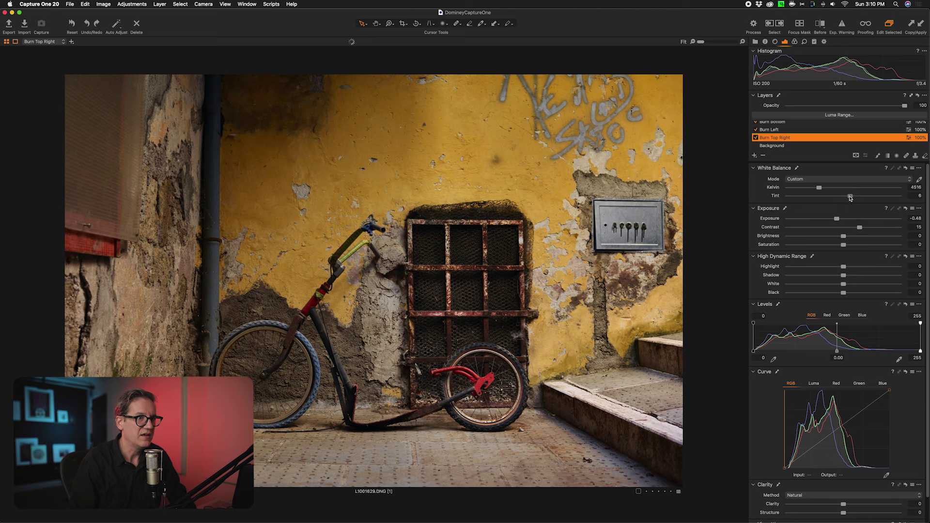
Fine-tune the white balance Tint of the "Burn Top Right" layer just above Background
left_click(850, 197)
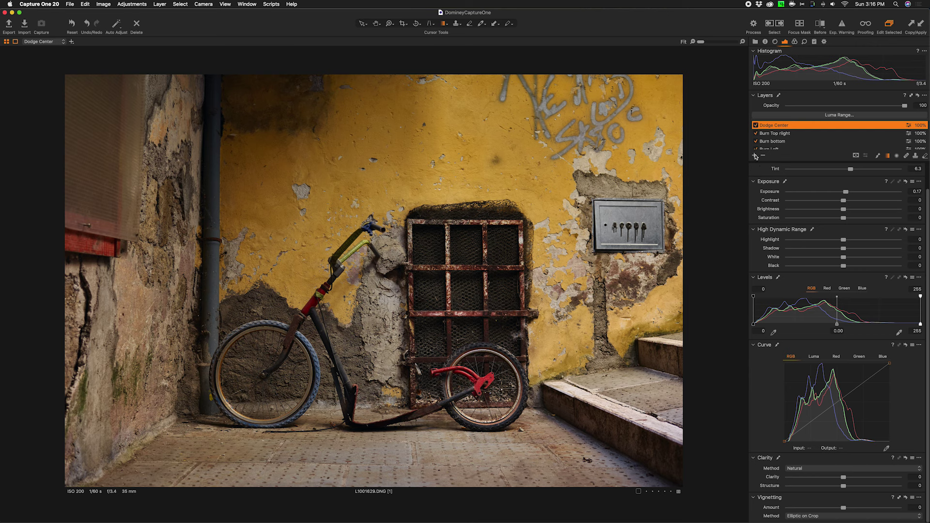
Add a "Burn Top Left" layer with Exposure -0.67 and position its diagonal linear gradient mask over the photo's upper-left corner
left_click(755, 156)
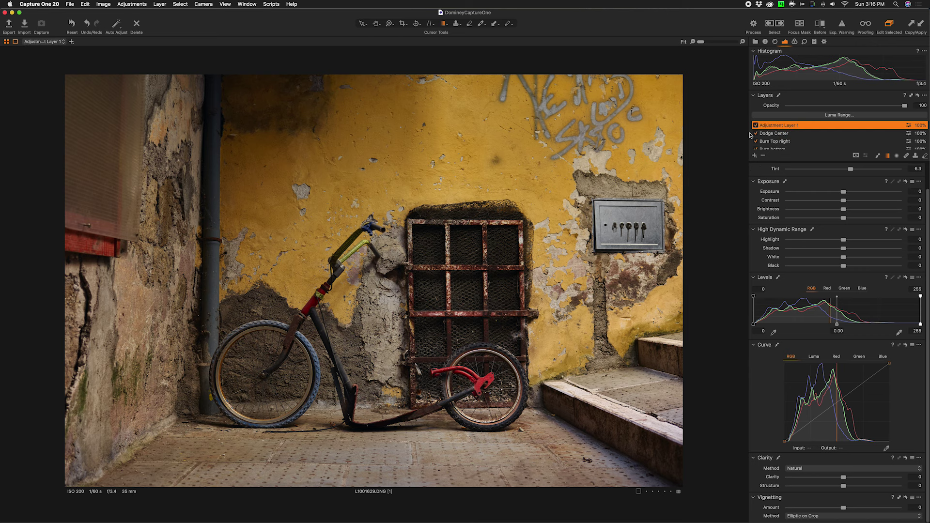
double_click(770, 126)
type("Burn")
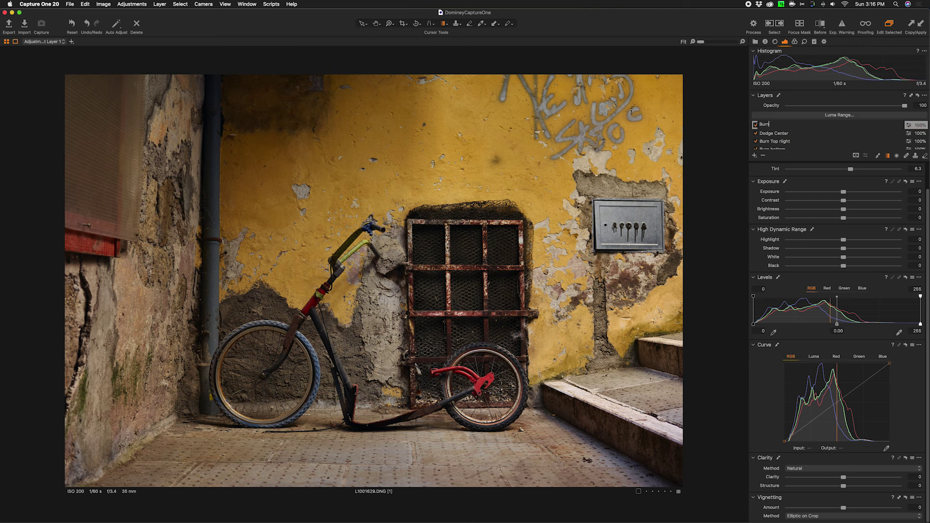
type(" Top Left")
key("Return")
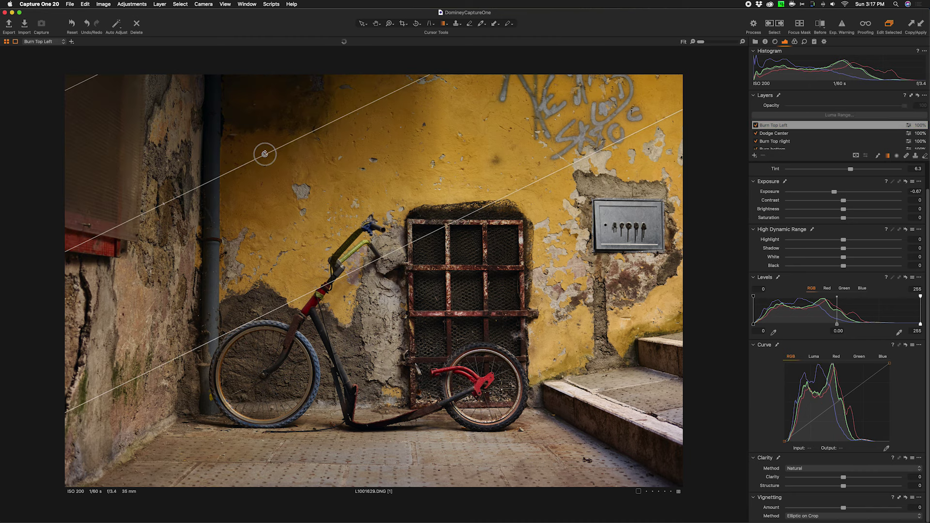
left_click_drag(264, 152, 260, 140)
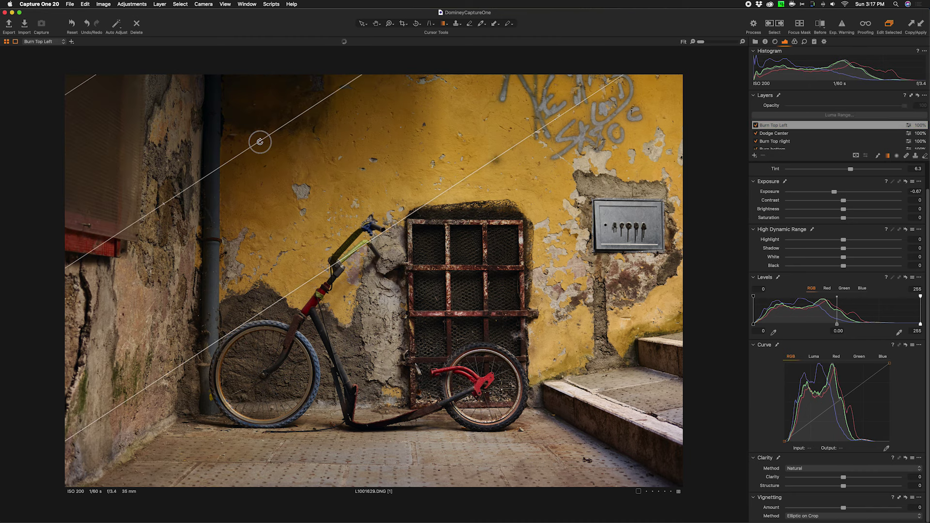
Inspect the plaster wall texture up close and set the Background layer's Structure to 18
scroll(773, 141, "down", 3)
left_click(773, 145)
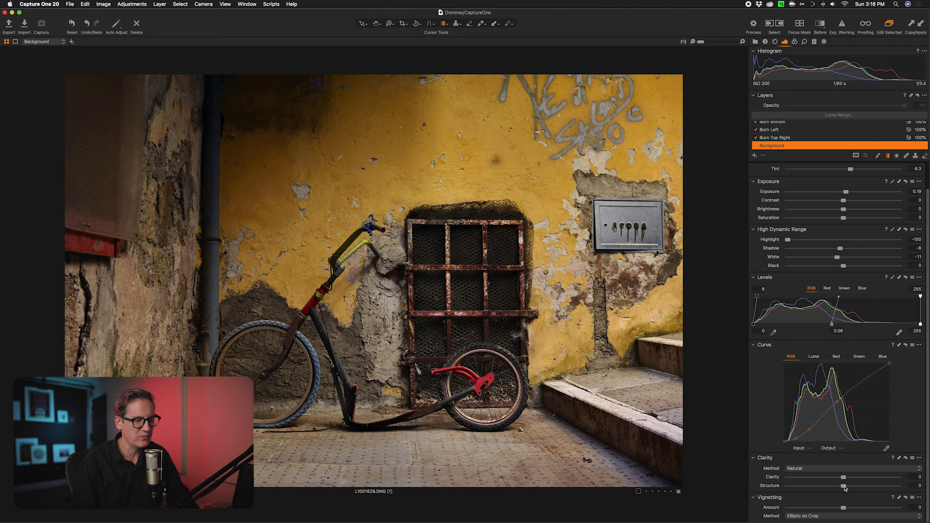
key("z")
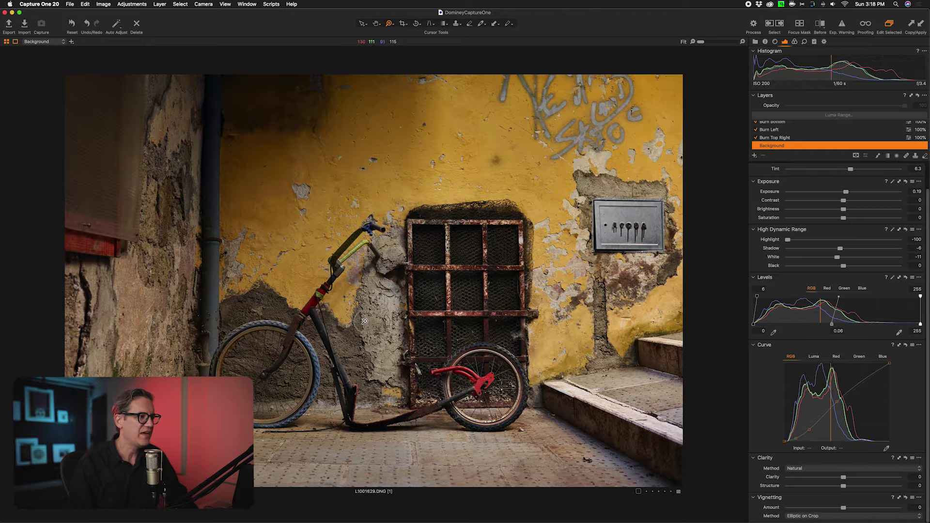
left_click(357, 383)
scroll(410, 213, "right", 10)
scroll(411, 212, "down", 10)
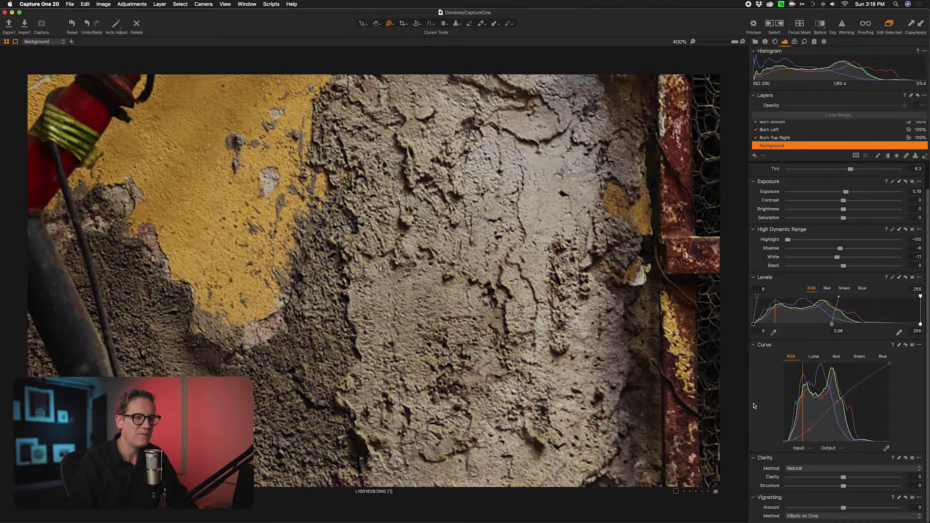
mouse_move(846, 487)
left_mouse_down()
mouse_move(891, 484)
mouse_move(854, 486)
left_mouse_up()
View the whole photo and set the Background layer's Clarity to 14 and Structure to 24
key("super+0")
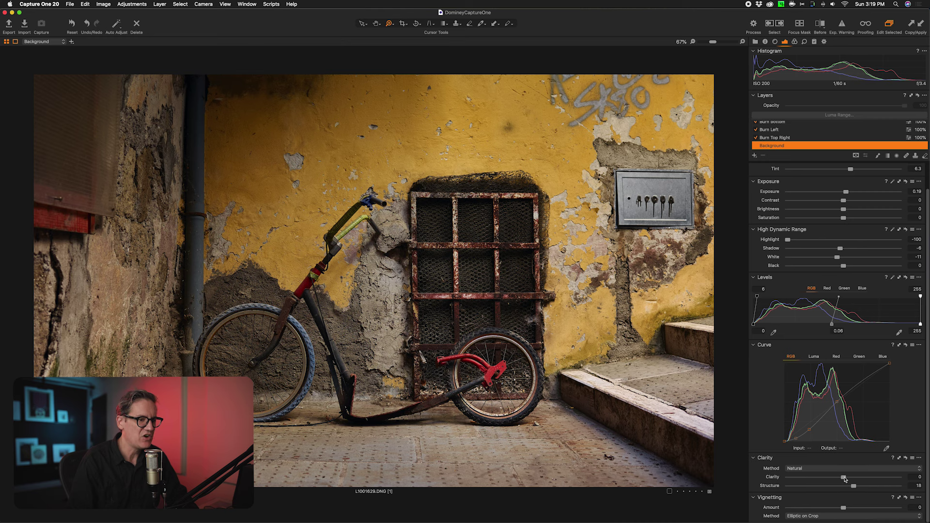
left_click_drag(848, 479, 849, 479)
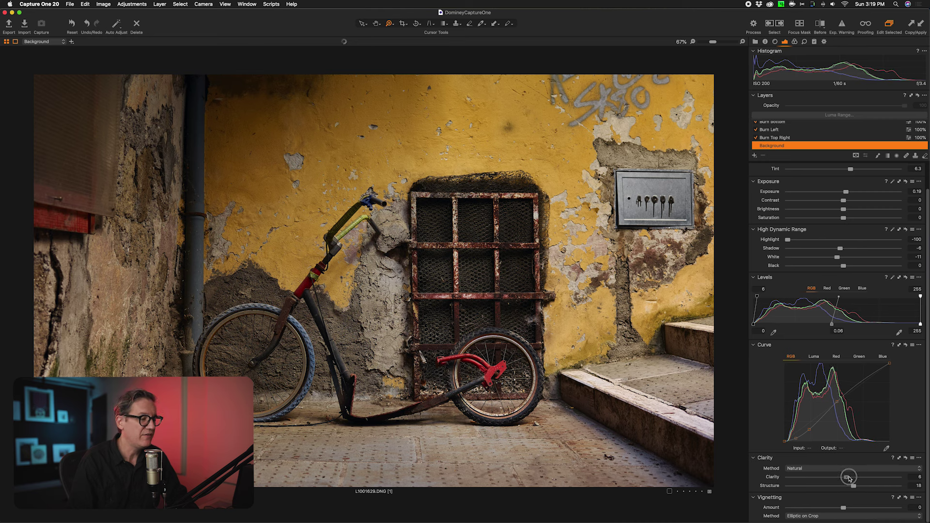
left_click_drag(852, 478, 853, 478)
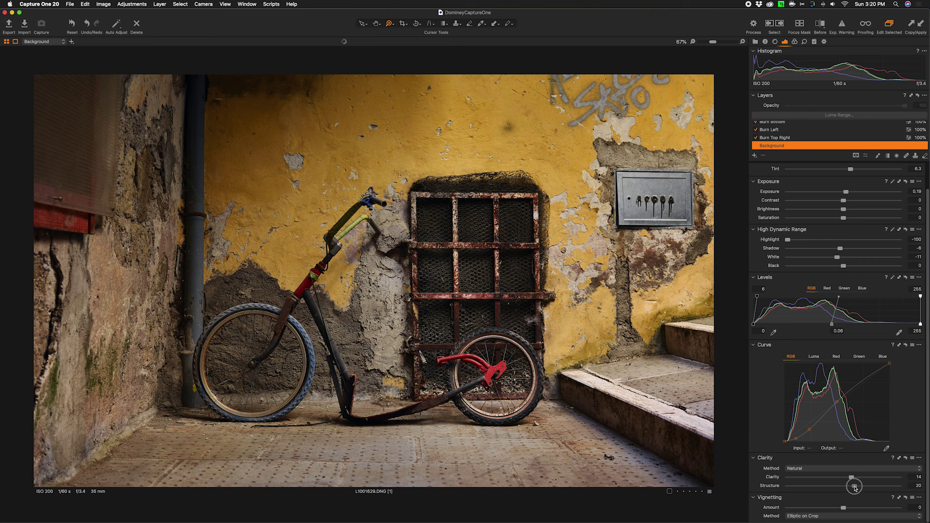
left_click_drag(855, 488, 857, 487)
left_click(438, 341)
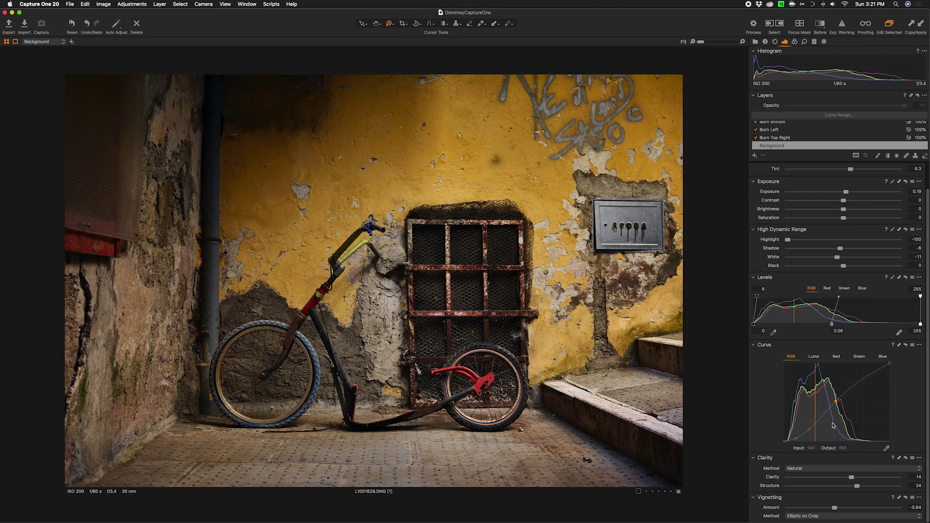
scroll(800, 421, "up", 1)
scroll(826, 493, "down", 1)
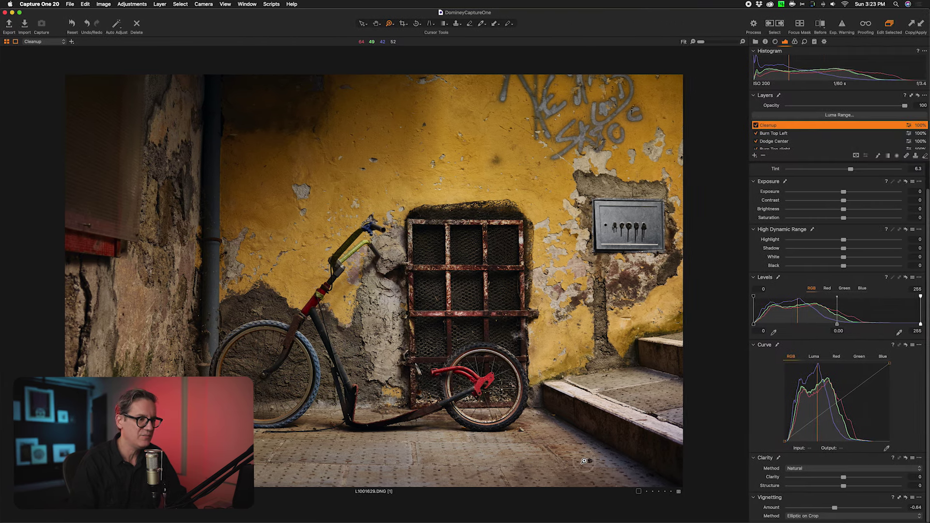
Delete the Cleanup layer and clone clean pavement over the cluster of dark debris beside the stone step
left_click(584, 461)
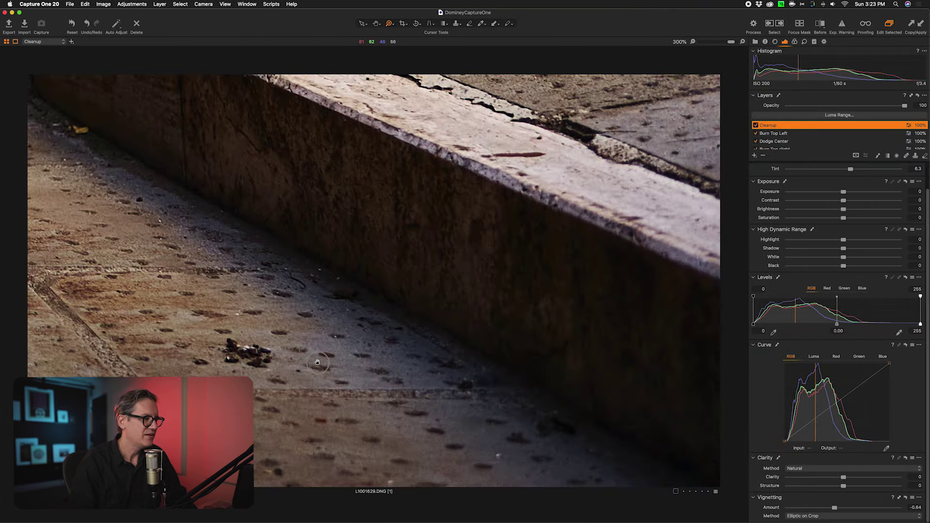
left_click(243, 335)
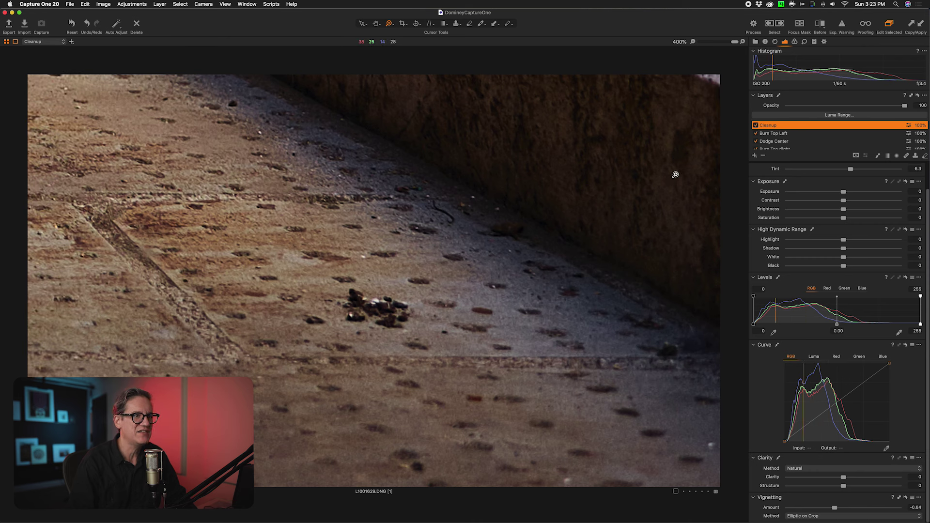
left_click(763, 156)
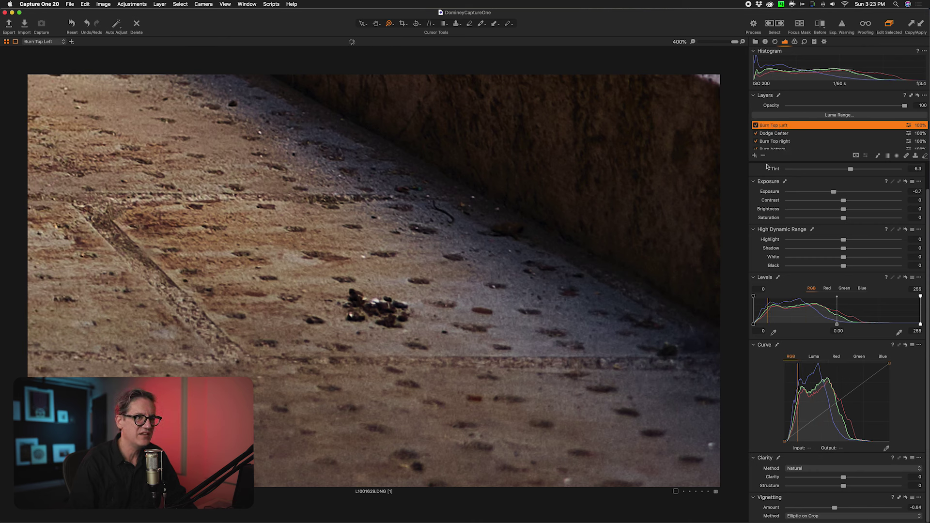
key("s")
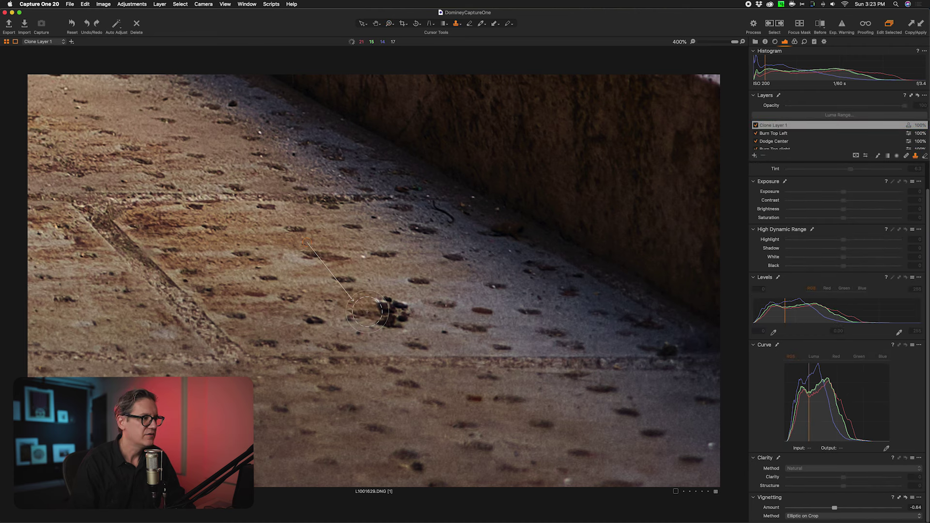
left_click_drag(381, 312, 399, 311)
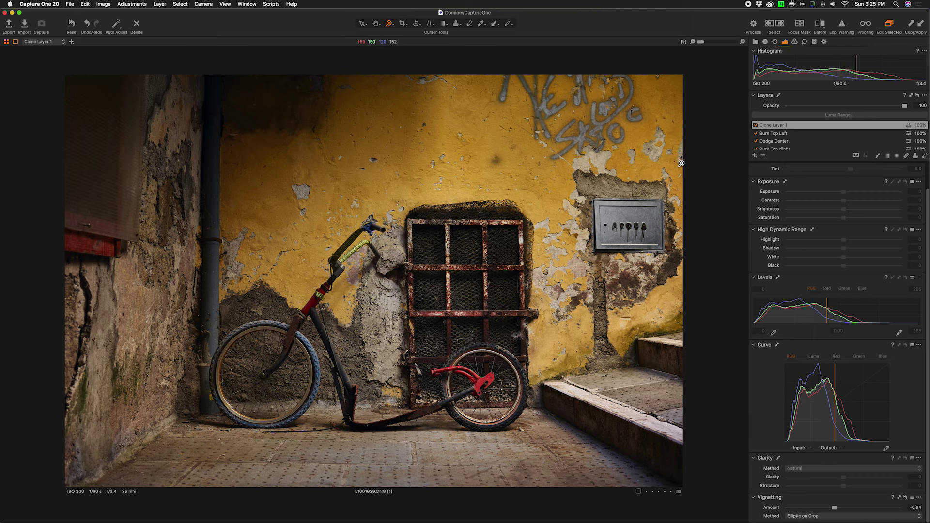
Clone nearby plaster over the dark hole in the bare patch at the wall's right edge and check the surrounding wall and whole photo
left_click(681, 163)
left_click(666, 256)
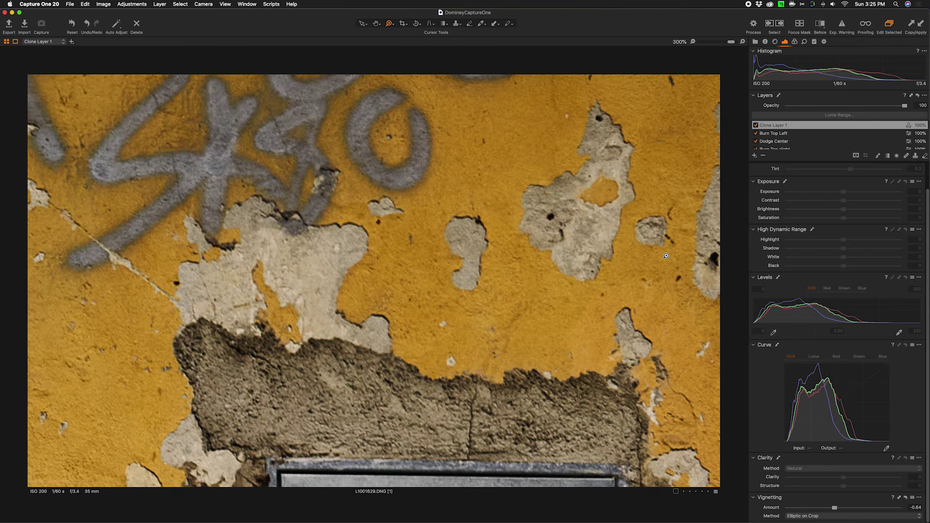
key("s")
left_click(719, 243, "alt")
left_click_drag(719, 243, 713, 267)
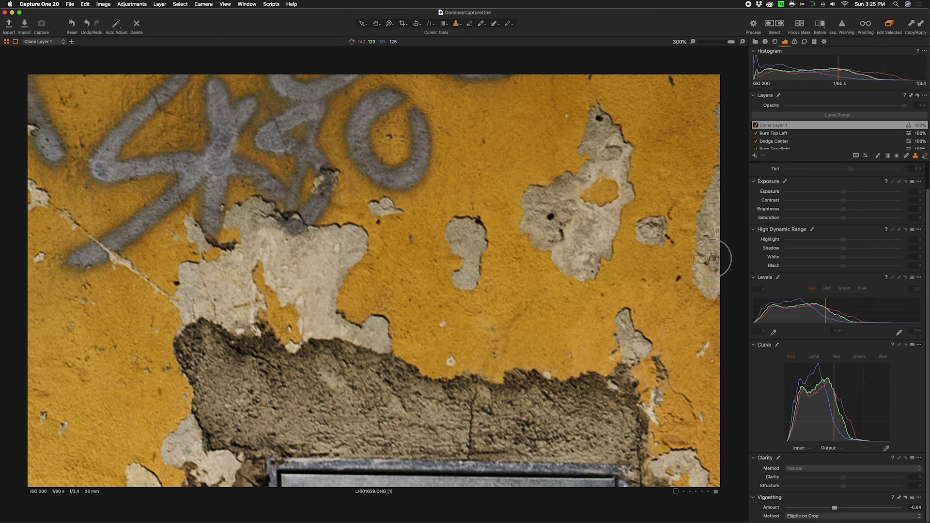
left_click(714, 242, "alt")
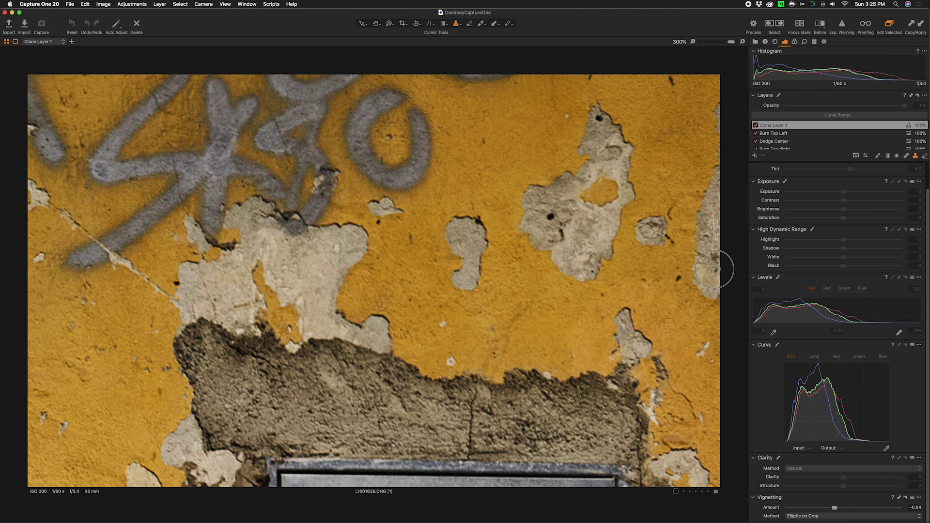
left_click(715, 259)
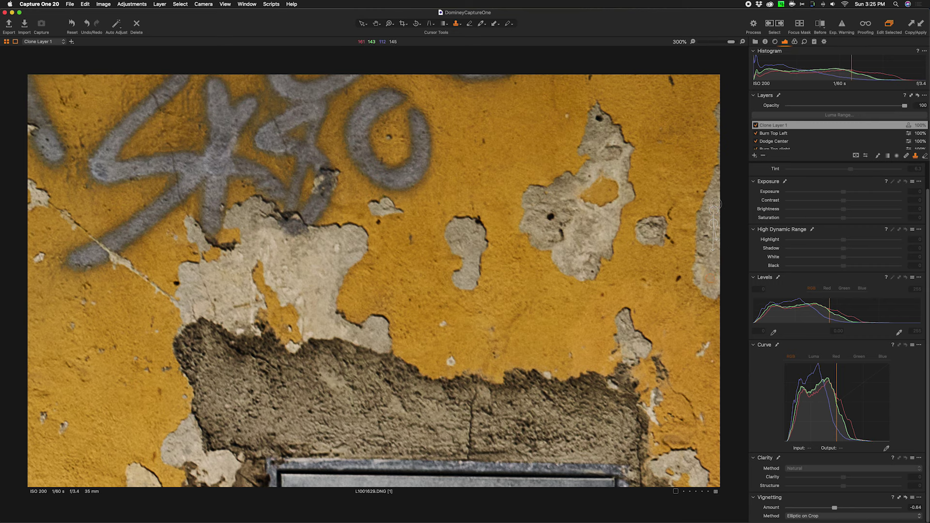
scroll(627, 364, "up", 5)
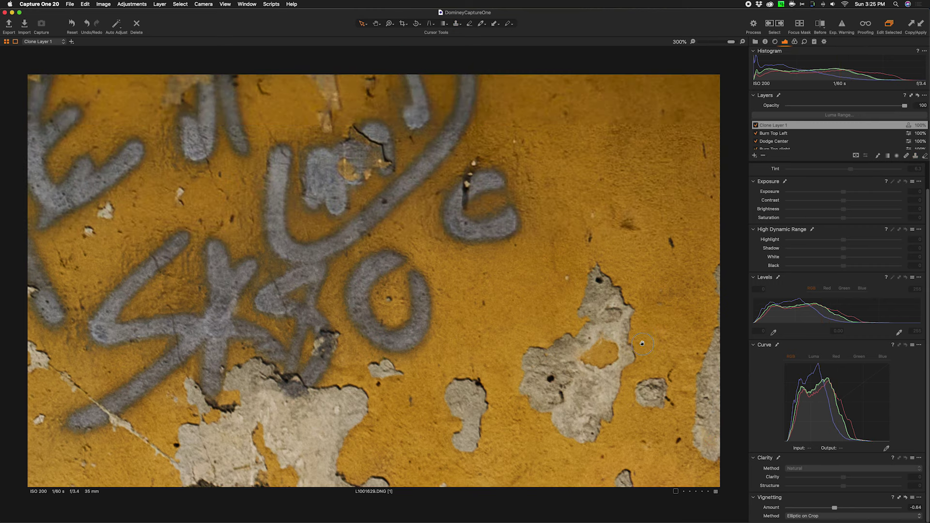
scroll(628, 364, "down", 10)
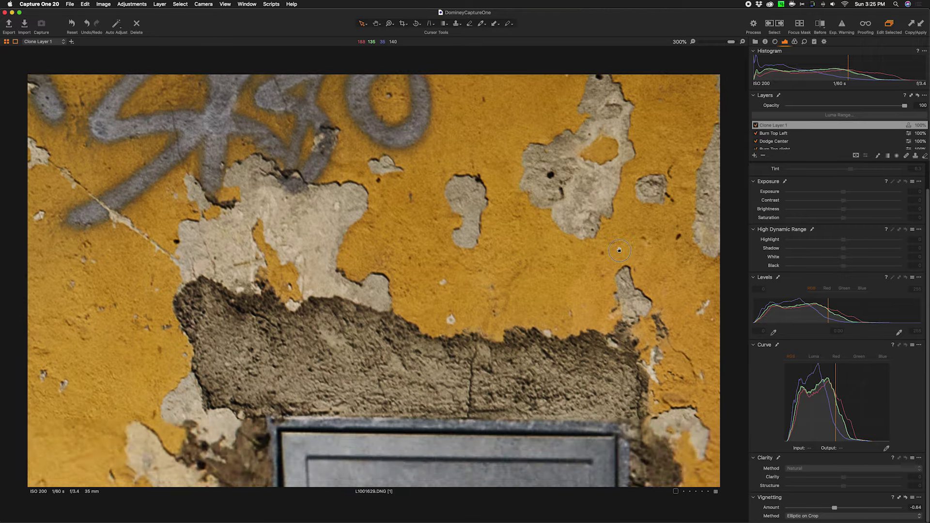
key("super+0")
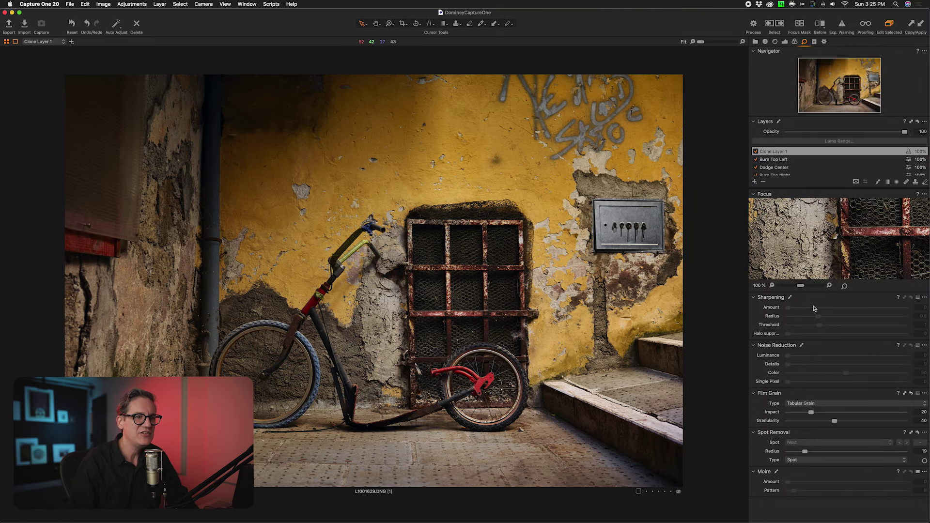
Apply the "Pre sharpening 2" sharpening preset to the Background layer
scroll(797, 169, "down", 3)
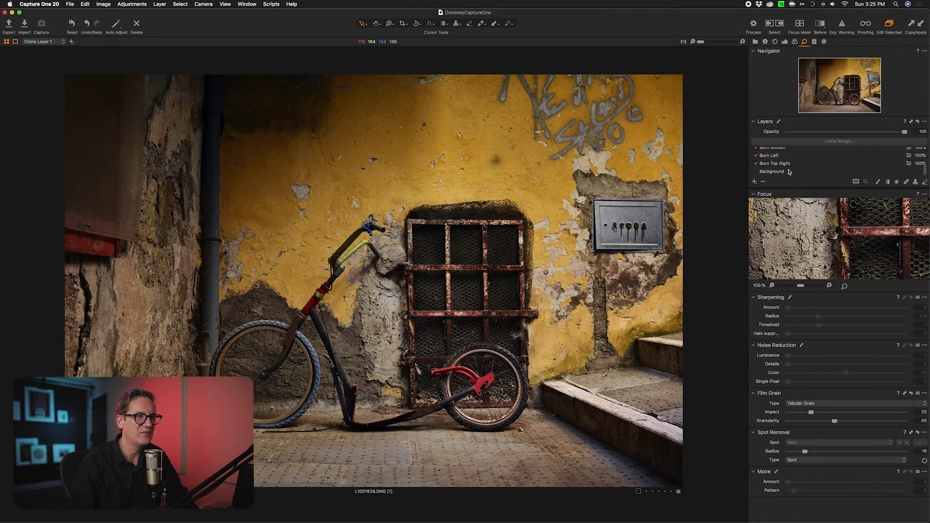
left_click(790, 172)
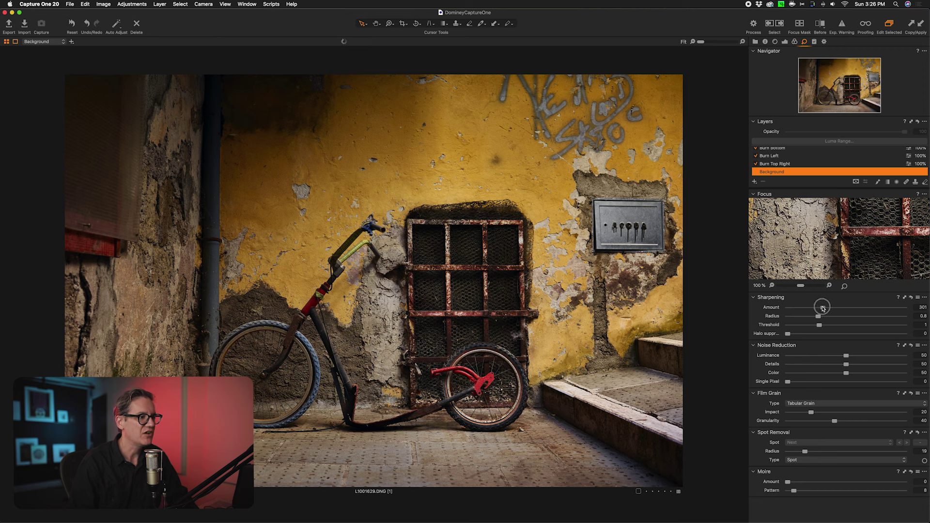
left_click(917, 298)
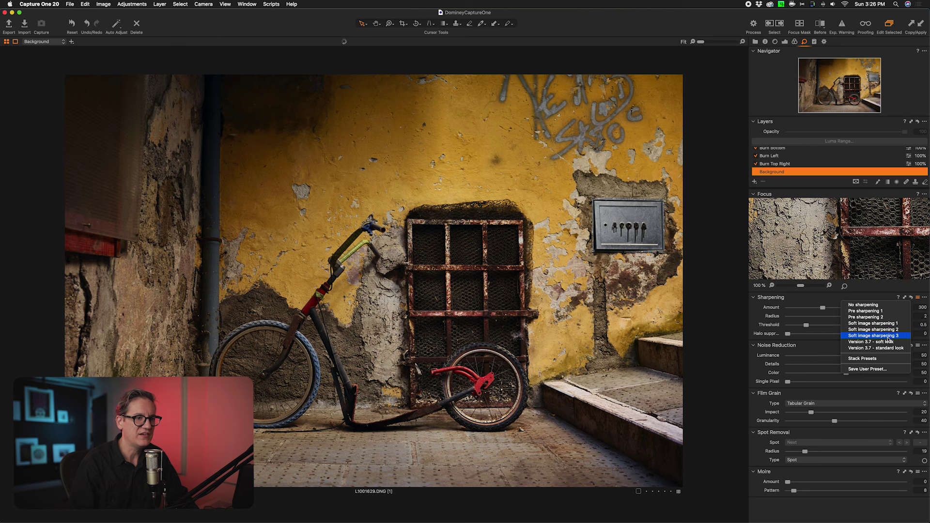
left_click(891, 317)
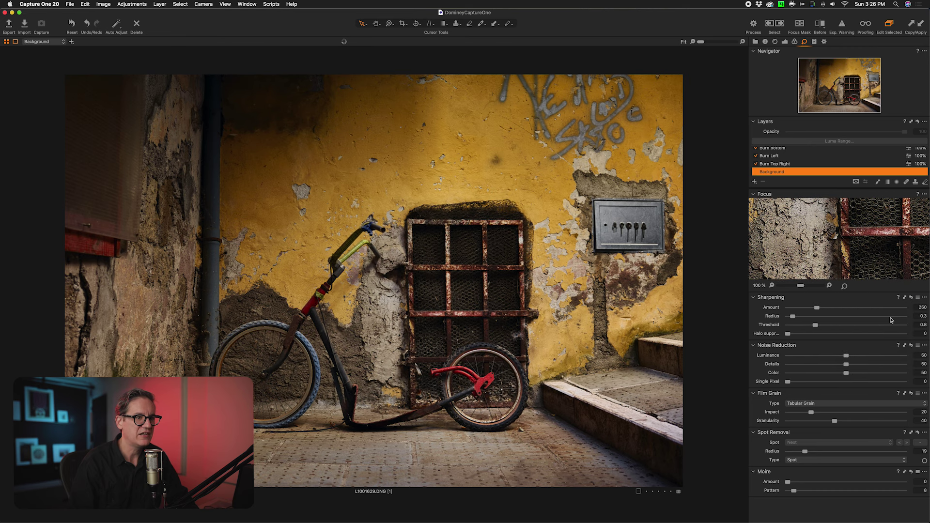